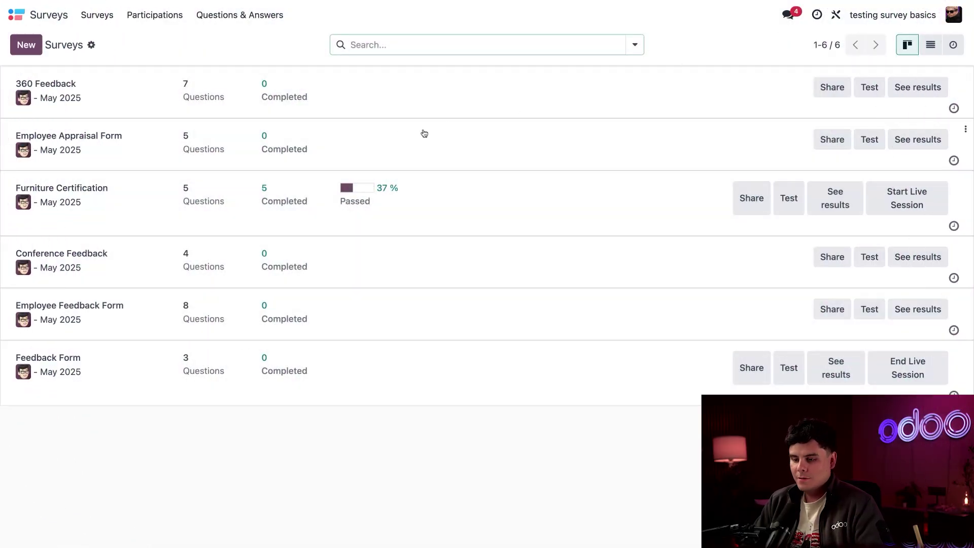
Open the Employee Appraisal Form survey from the Surveys list.
{"action": "left_click", "coordinate": [90, 147]}
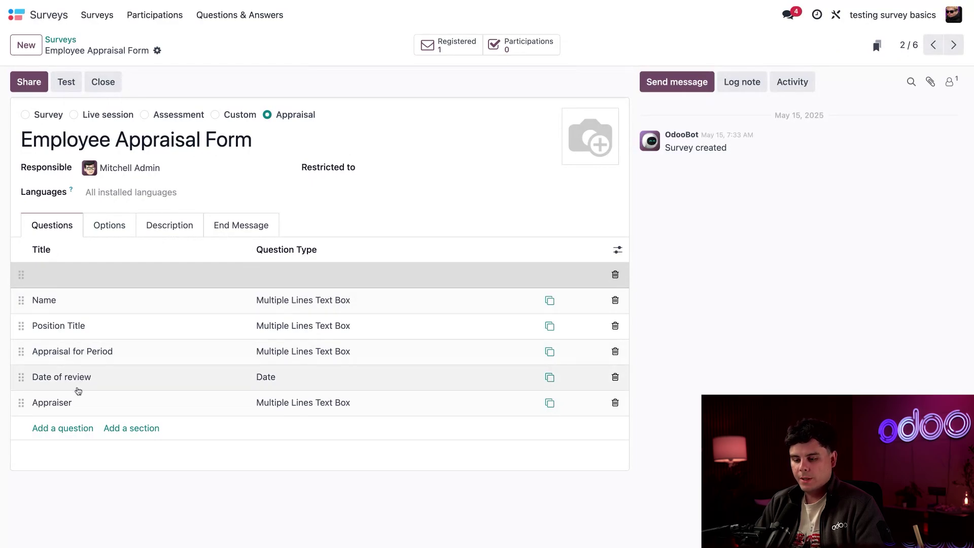
Start a new question below the Employee Appraisal Form's Questions list.
{"action": "left_click", "coordinate": [57, 428]}
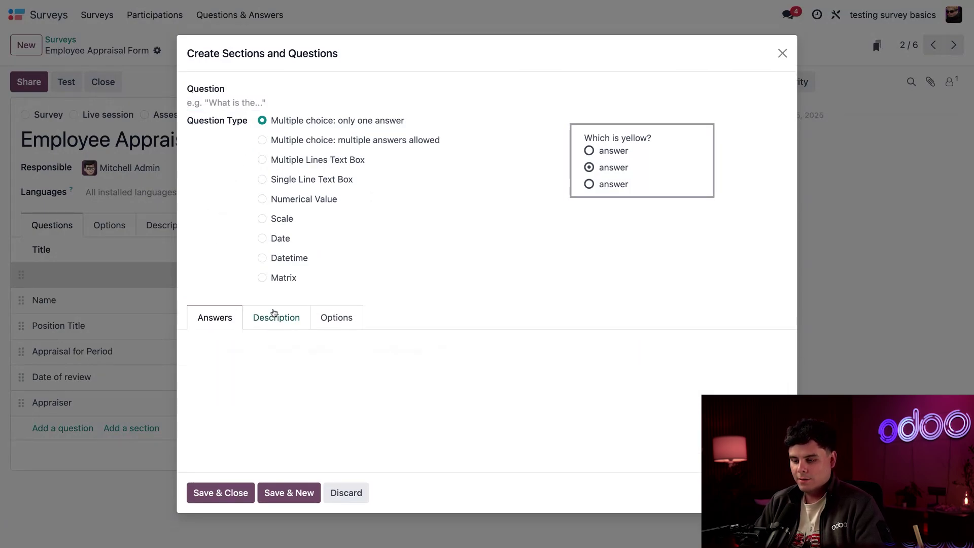
{"action": "left_click", "coordinate": [275, 311]}
{"action": "left_click", "coordinate": [336, 311]}
{"action": "left_click", "coordinate": [210, 310]}
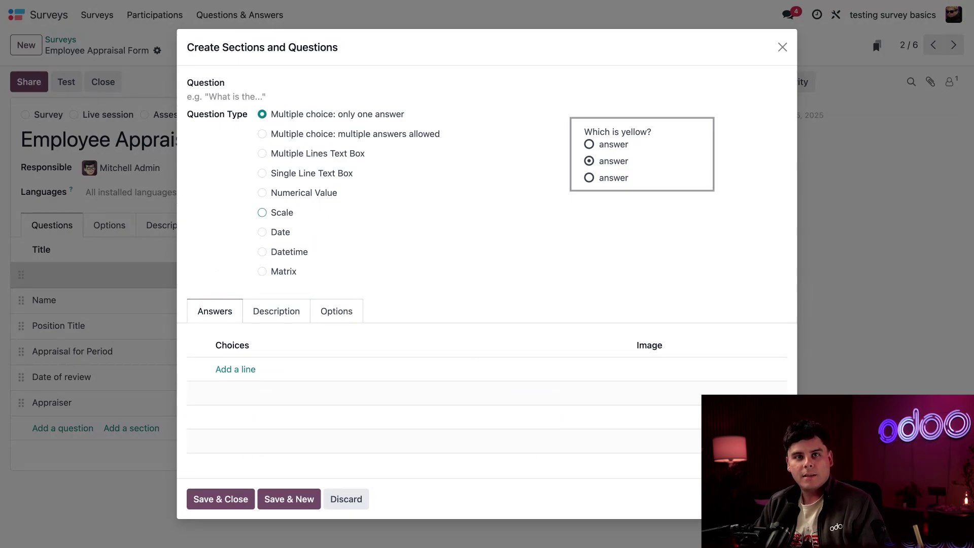
{"action": "left_click", "coordinate": [309, 153]}
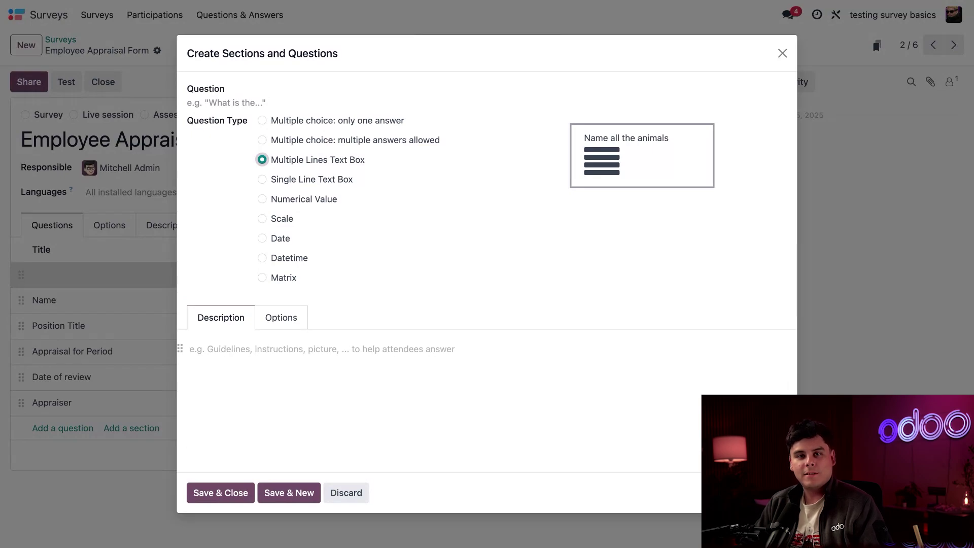
{"action": "left_click", "coordinate": [290, 200]}
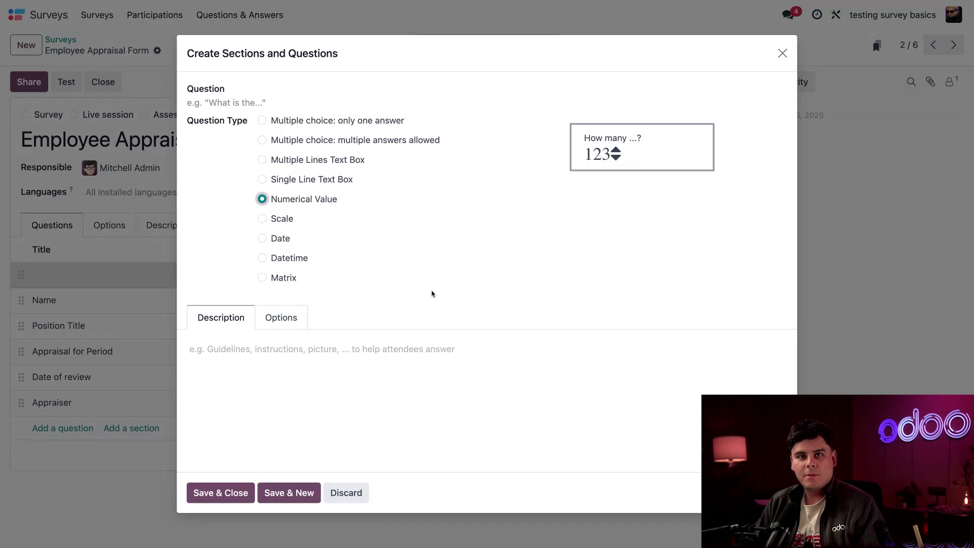
{"action": "left_click", "coordinate": [339, 126]}
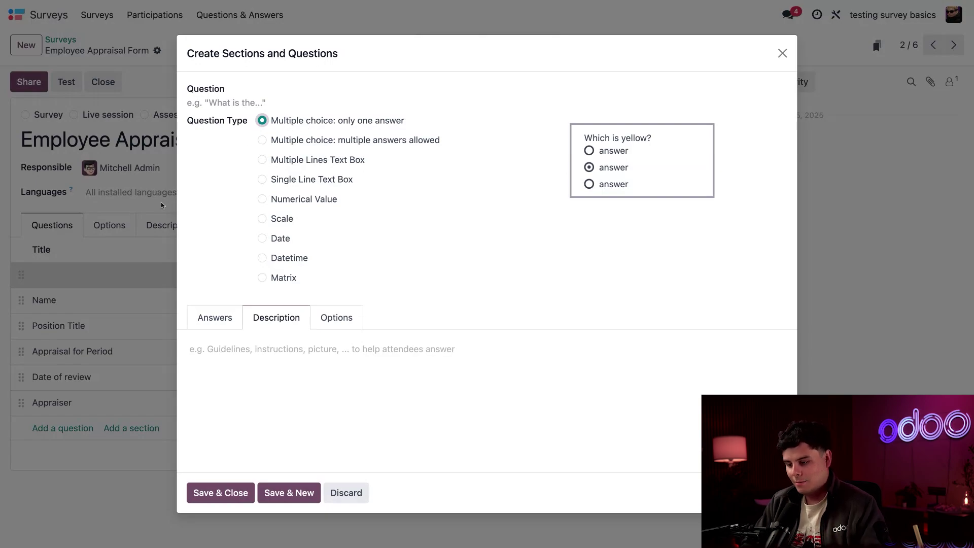
{"action": "left_click", "coordinate": [229, 314]}
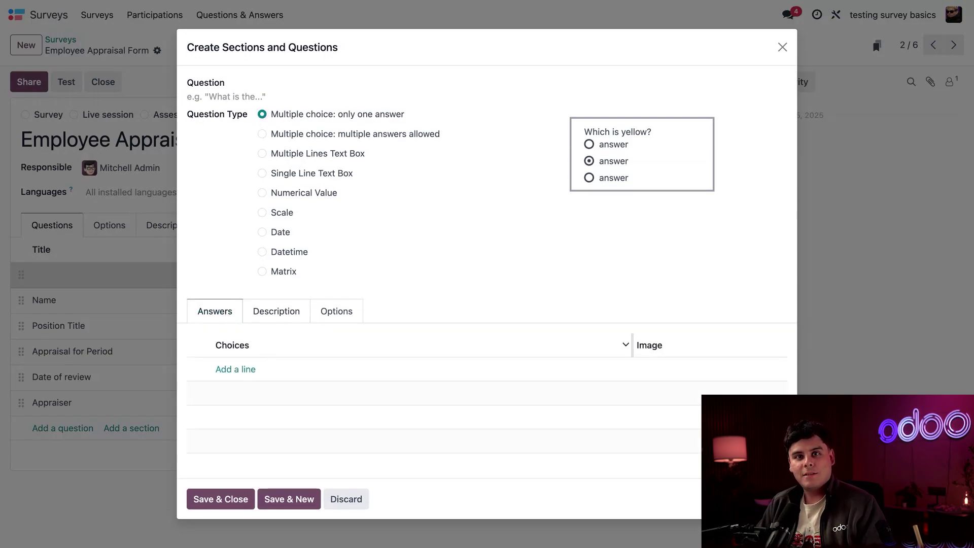
Enter the question text 'How satisfied are you with management communication?'.
{"action": "left_click", "coordinate": [272, 95]}
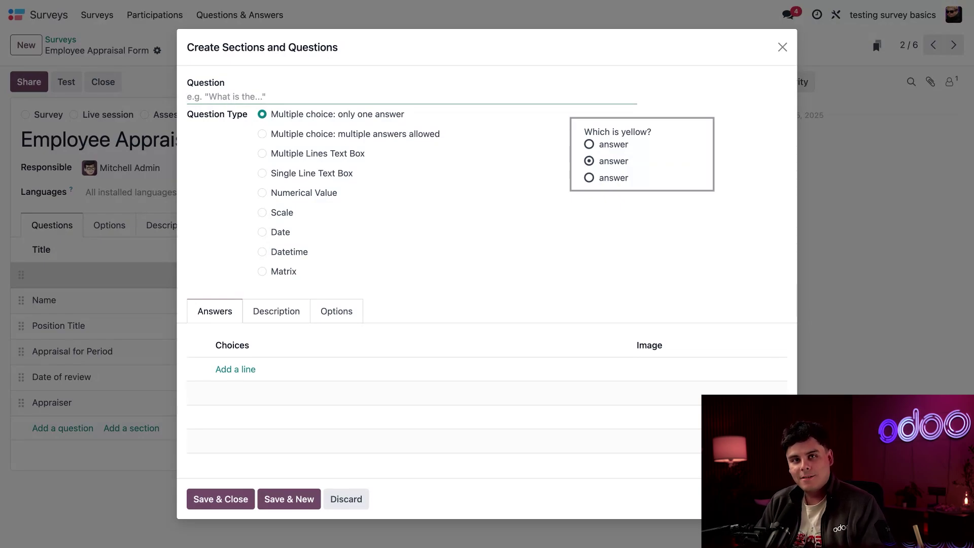
{"action": "type", "text": "How sa"}
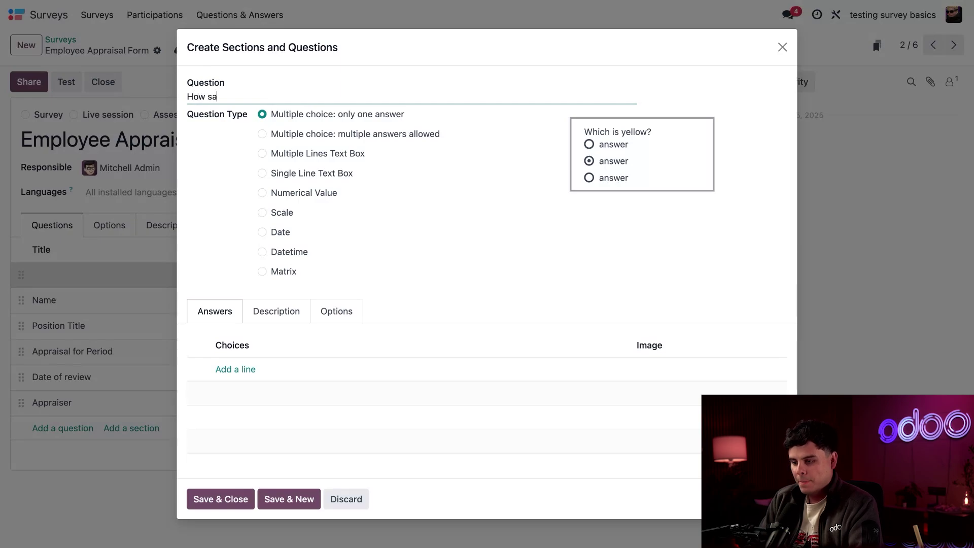
{"action": "type", "text": "tisfied are yo"}
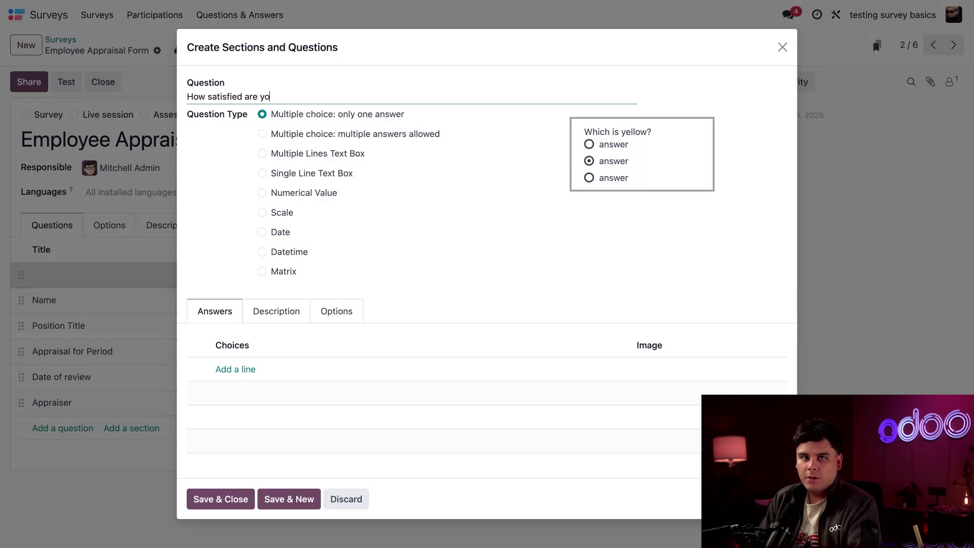
{"action": "type", "text": "u with management "}
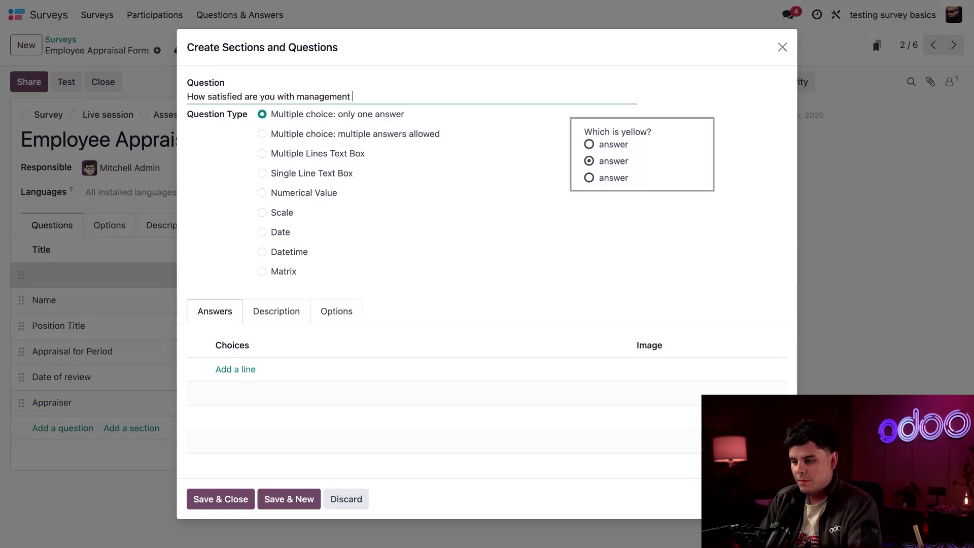
{"action": "type", "text": "communication"}
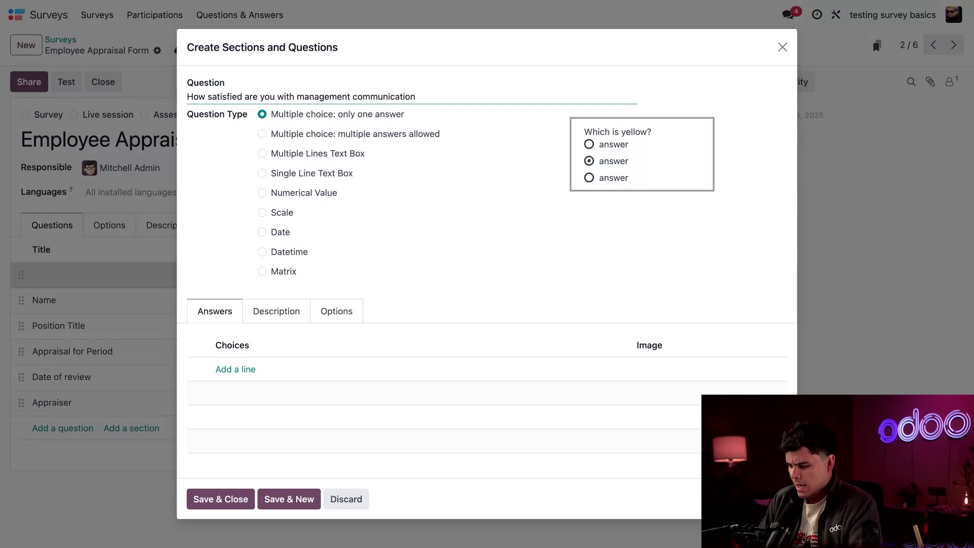
{"action": "type", "text": "?"}
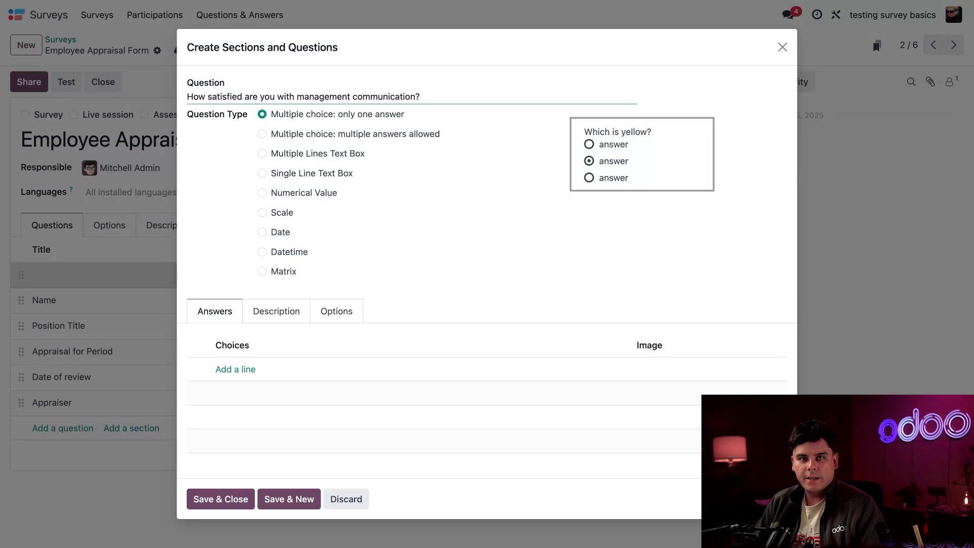
Try each question type in turn, ending on Matrix with its Choices and Rows lists shown.
{"action": "left_click", "coordinate": [320, 135]}
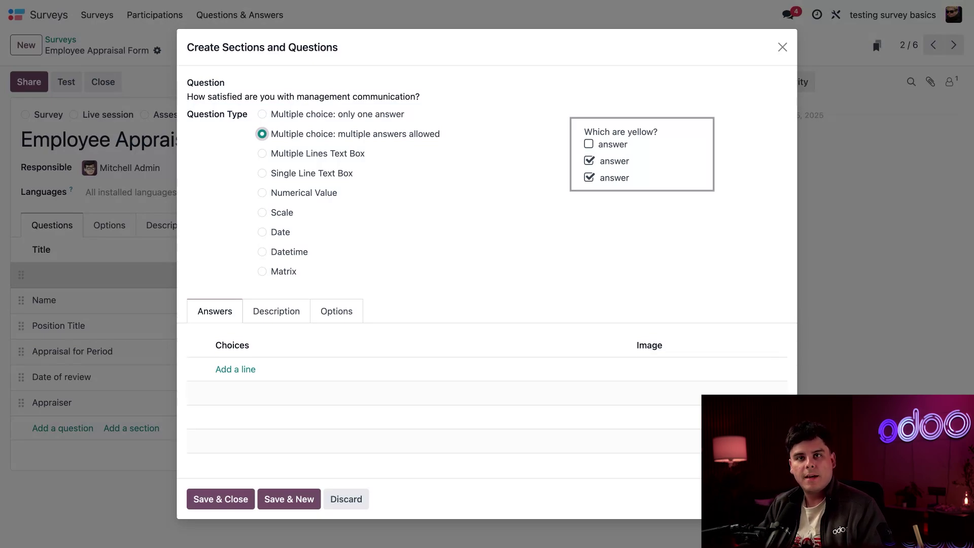
{"action": "left_click", "coordinate": [309, 154]}
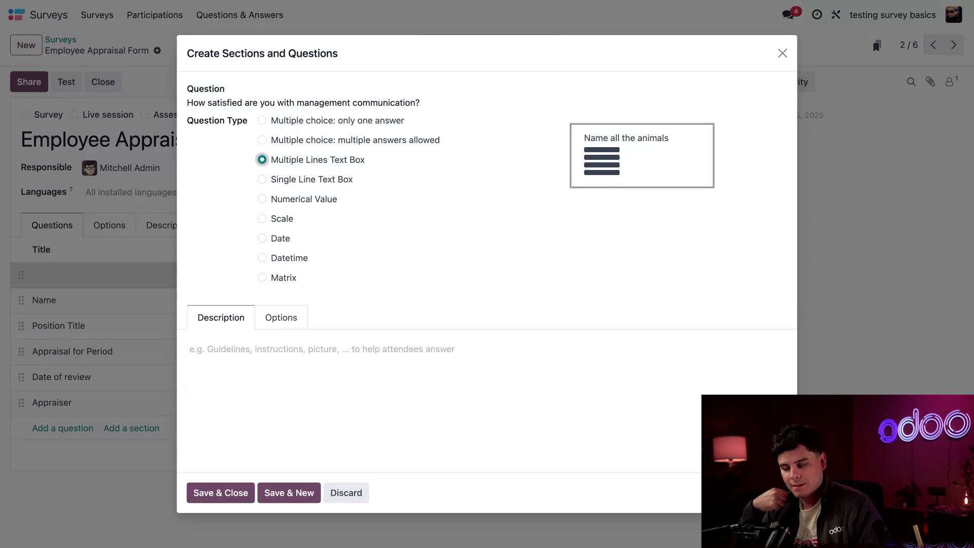
{"action": "left_click", "coordinate": [292, 181]}
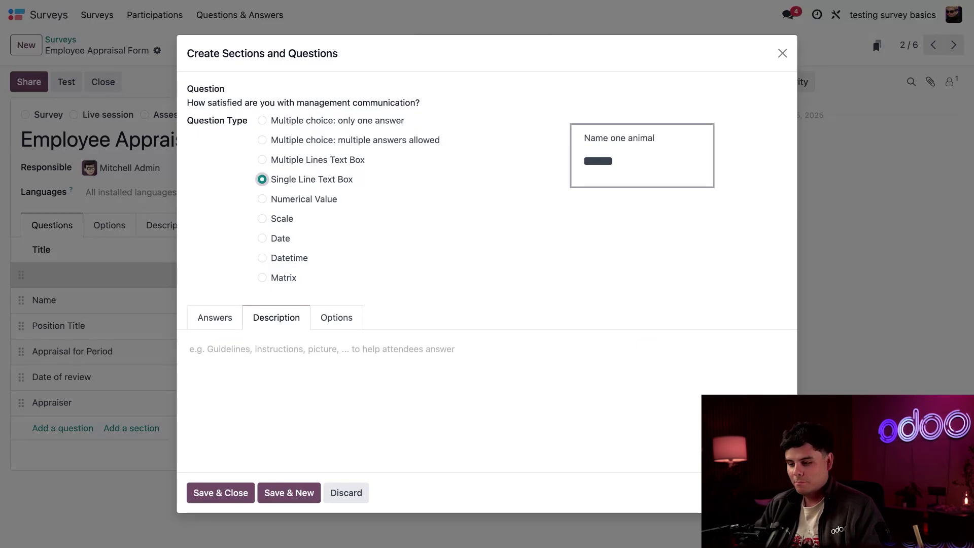
{"action": "left_click", "coordinate": [219, 318]}
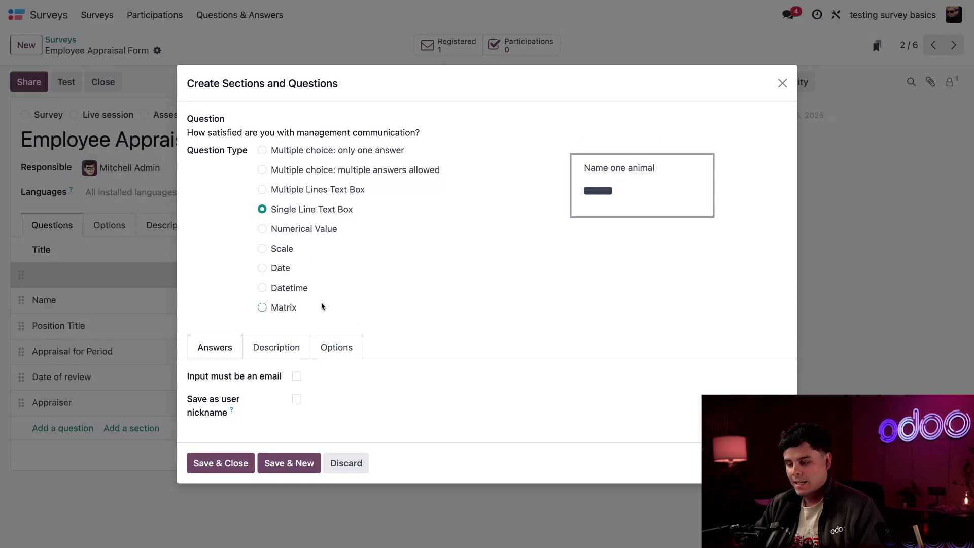
{"action": "left_click", "coordinate": [294, 231]}
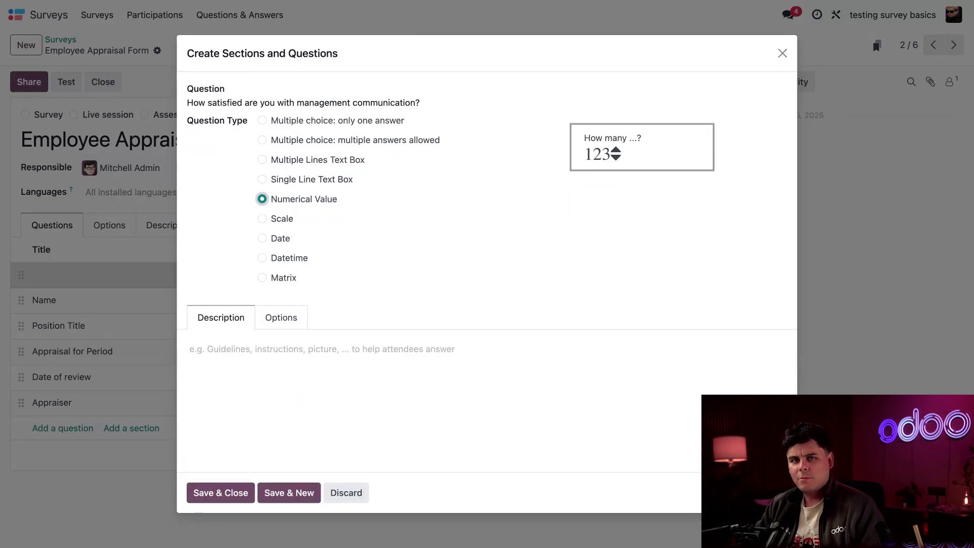
{"action": "left_click", "coordinate": [287, 221]}
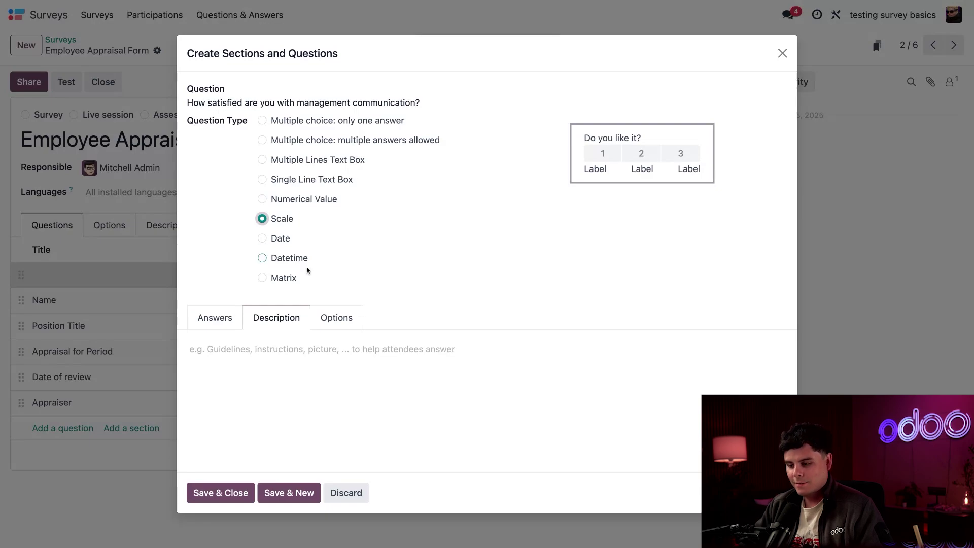
{"action": "left_click", "coordinate": [229, 318]}
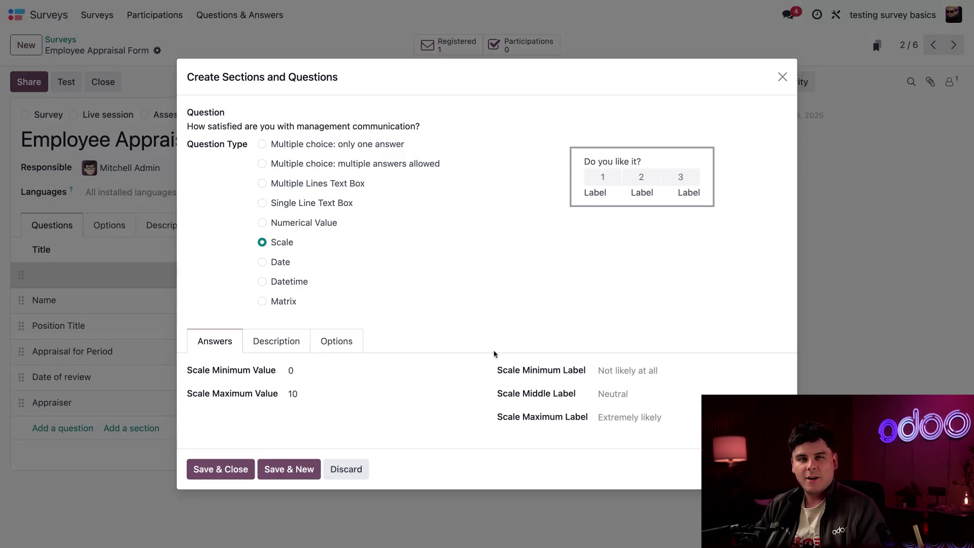
{"action": "left_click", "coordinate": [279, 264]}
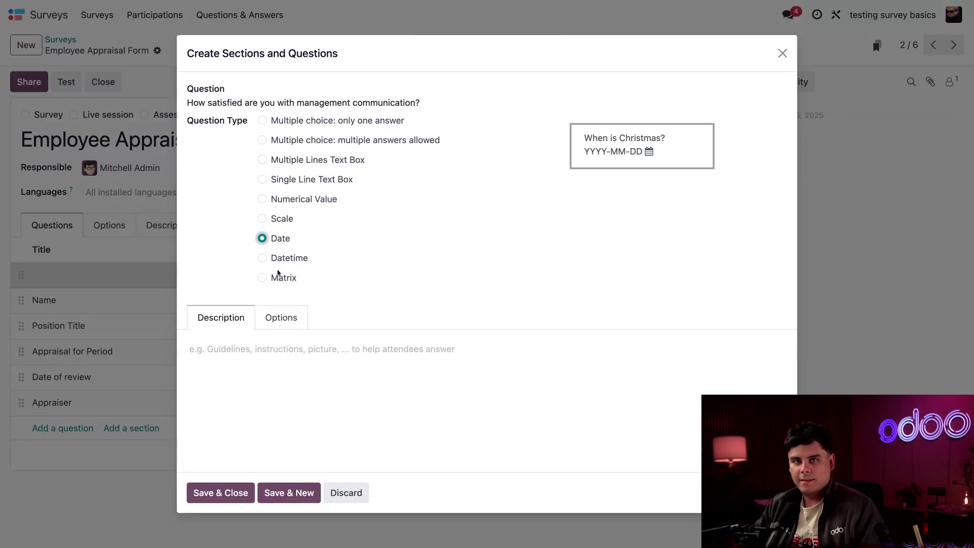
{"action": "left_click", "coordinate": [282, 265]}
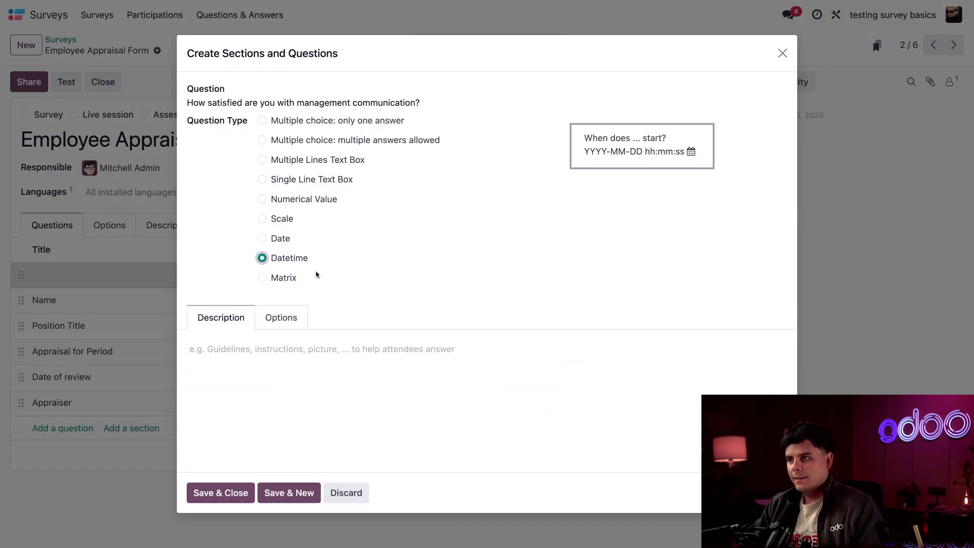
{"action": "left_click", "coordinate": [286, 283]}
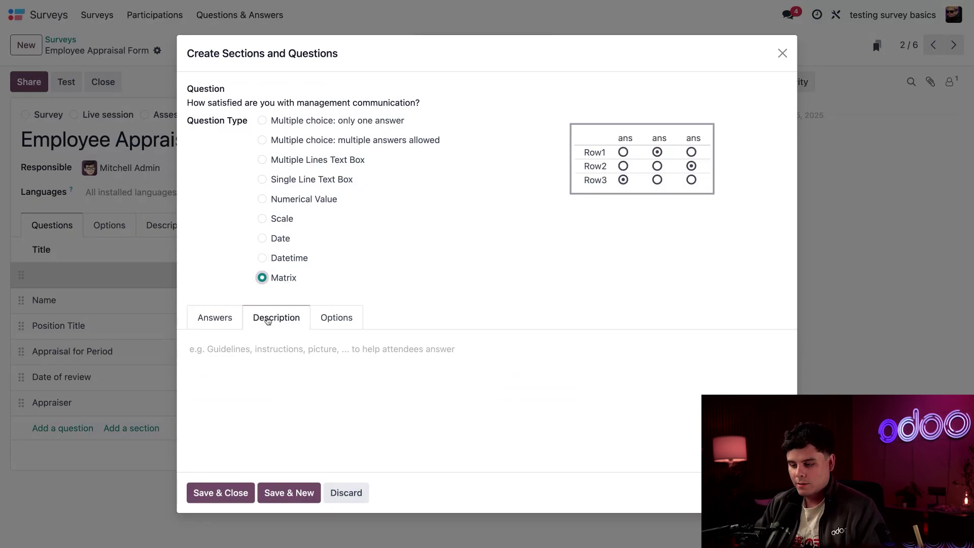
{"action": "left_click", "coordinate": [225, 322]}
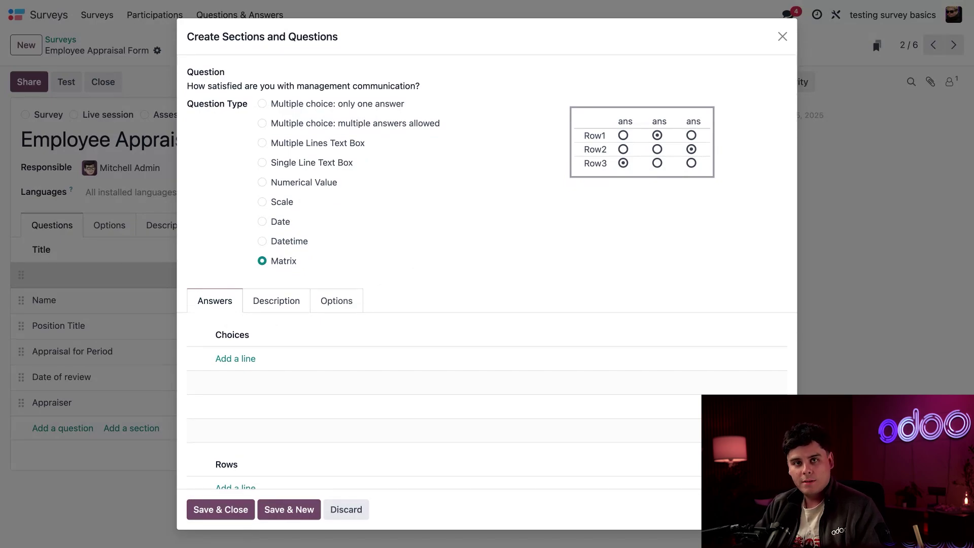
Switch the question type back to 'Multiple choice: only one answer'.
{"action": "scroll", "coordinate": [276, 382], "scroll_direction": "down", "scroll_amount": 3}
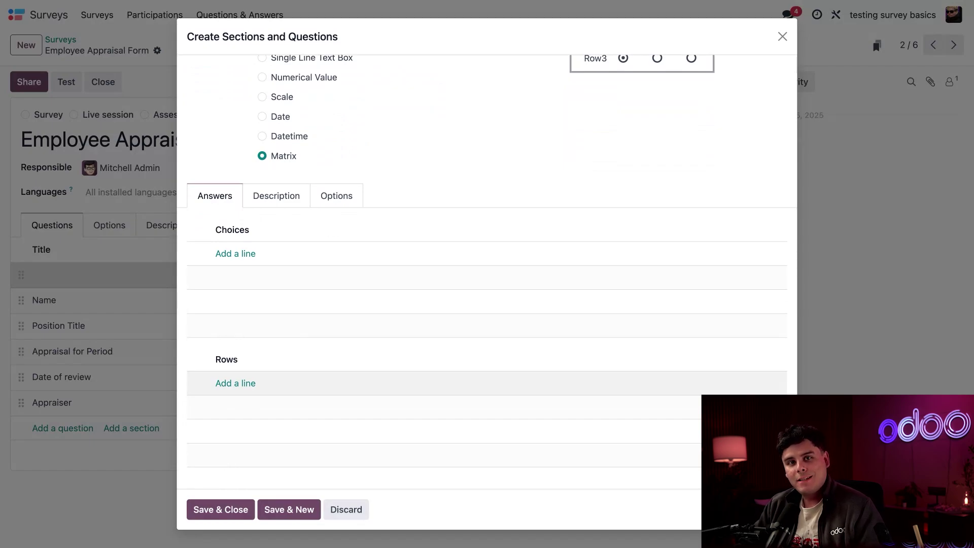
{"action": "scroll", "coordinate": [320, 148], "scroll_direction": "up", "scroll_amount": 3}
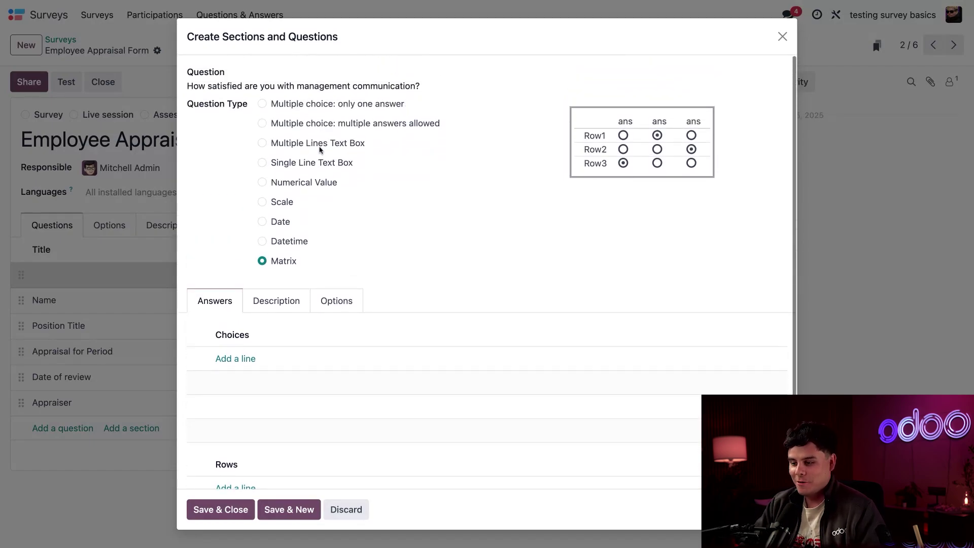
{"action": "left_click", "coordinate": [318, 105]}
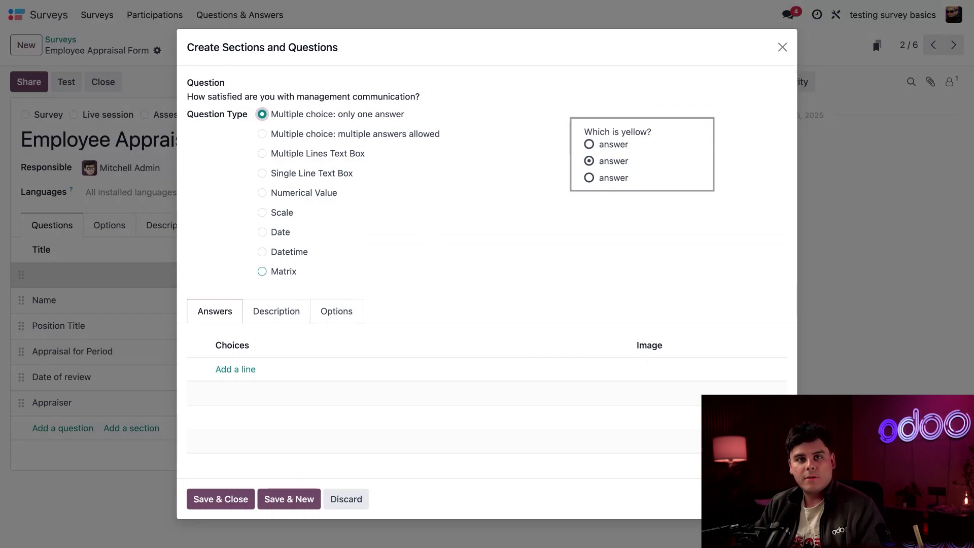
Add the answer choices Yes, No and Sometimes.
{"action": "left_click", "coordinate": [237, 371]}
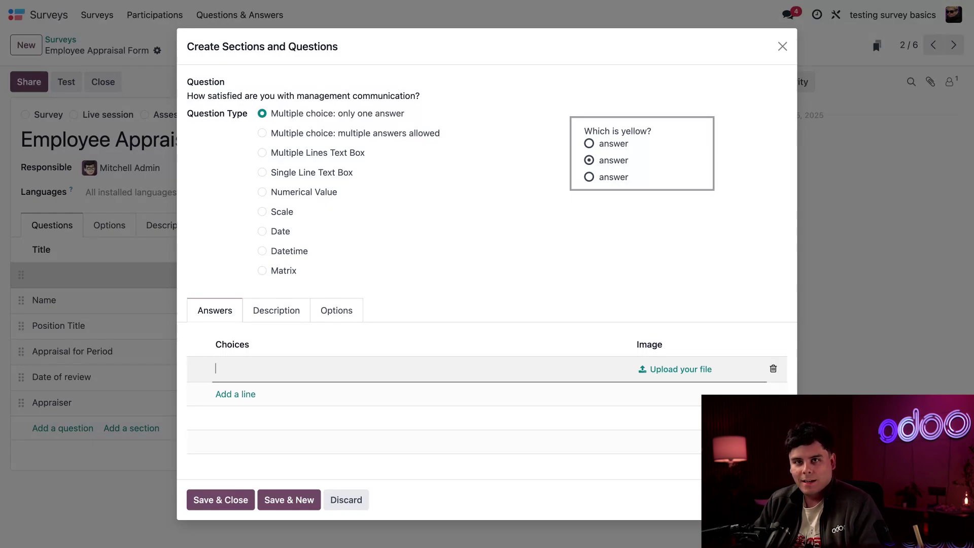
{"action": "type", "text": "Yes"}
{"action": "left_click", "coordinate": [294, 232]}
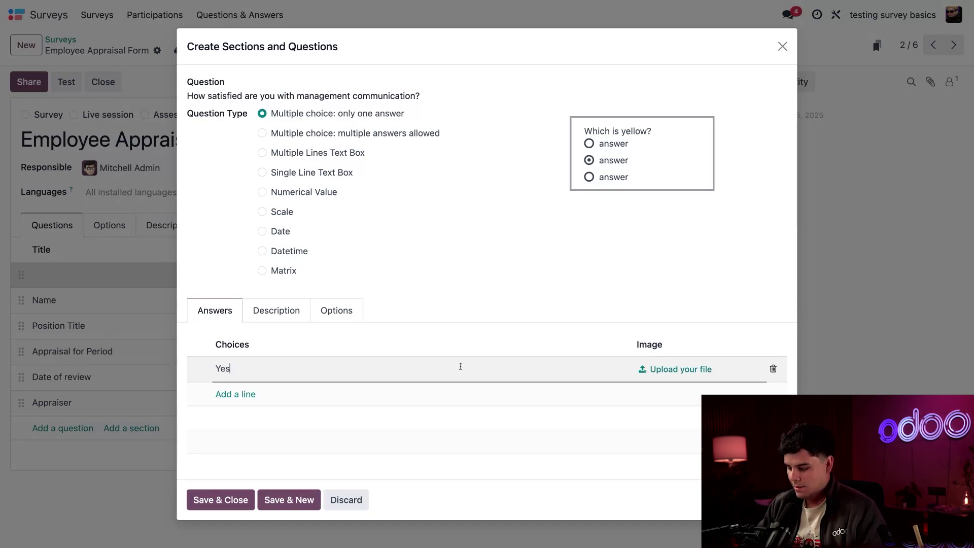
{"action": "key", "text": "Return"}
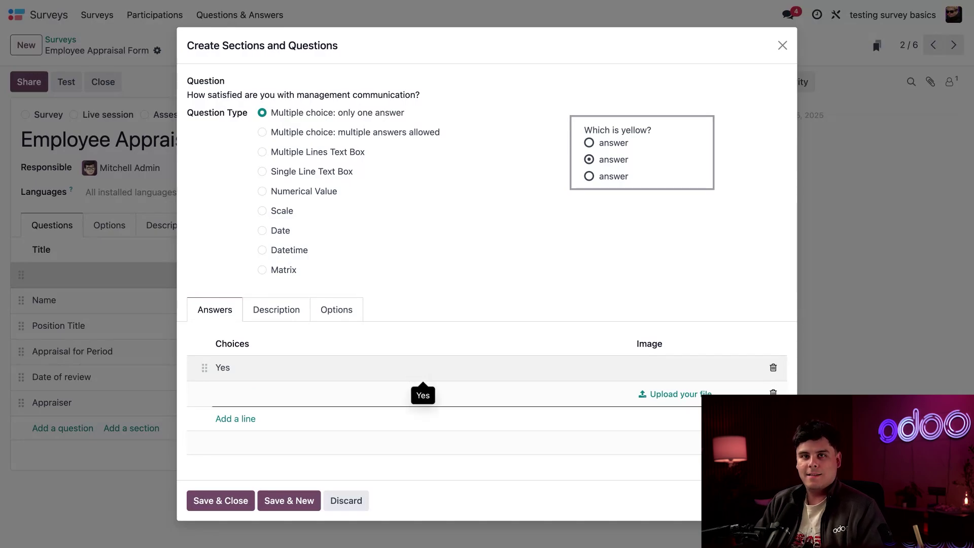
{"action": "type", "text": "No"}
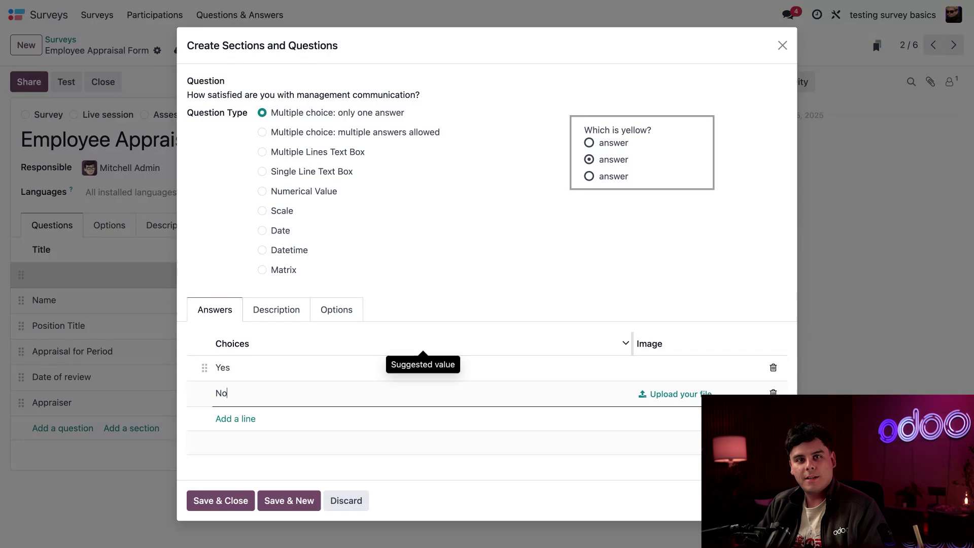
{"action": "key", "text": "Return"}
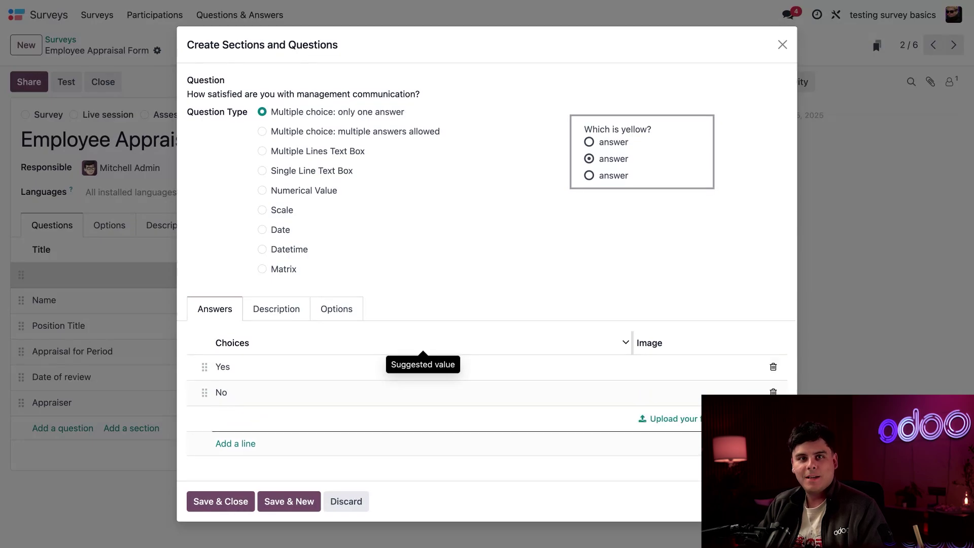
{"action": "type", "text": "Sometimes"}
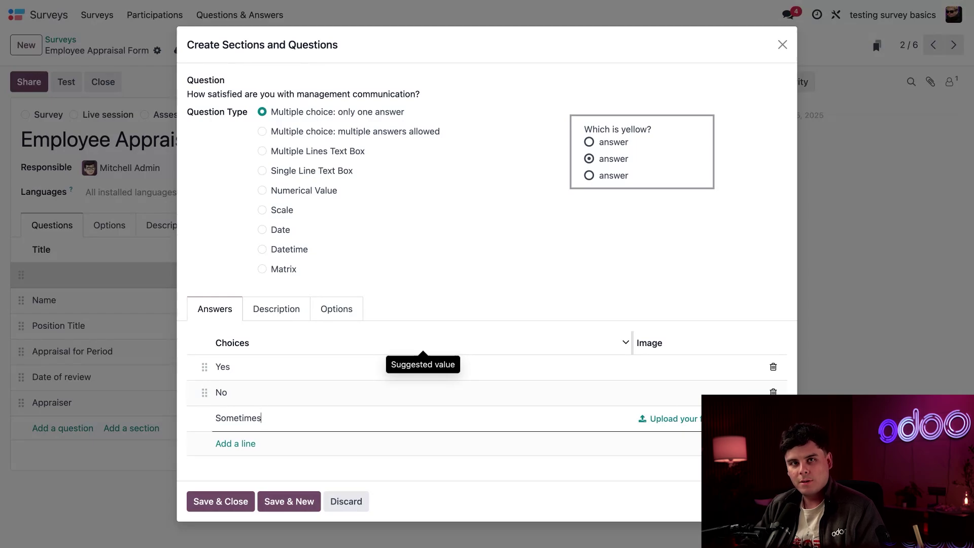
{"action": "left_click", "coordinate": [661, 252]}
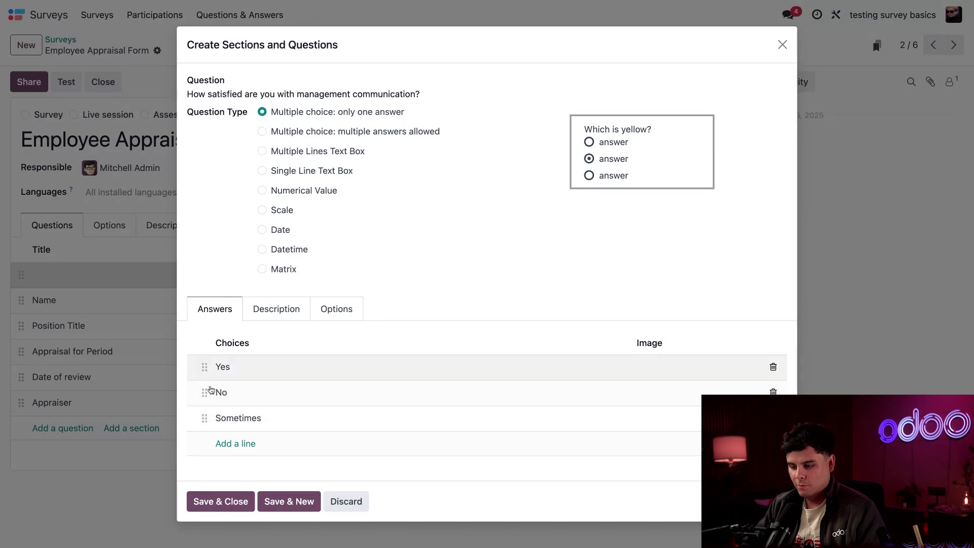
Reorder the choices to Yes, Sometimes, No and bring up the question's options.
{"action": "left_click_drag", "start_coordinate": [204, 416], "coordinate": [254, 394]}
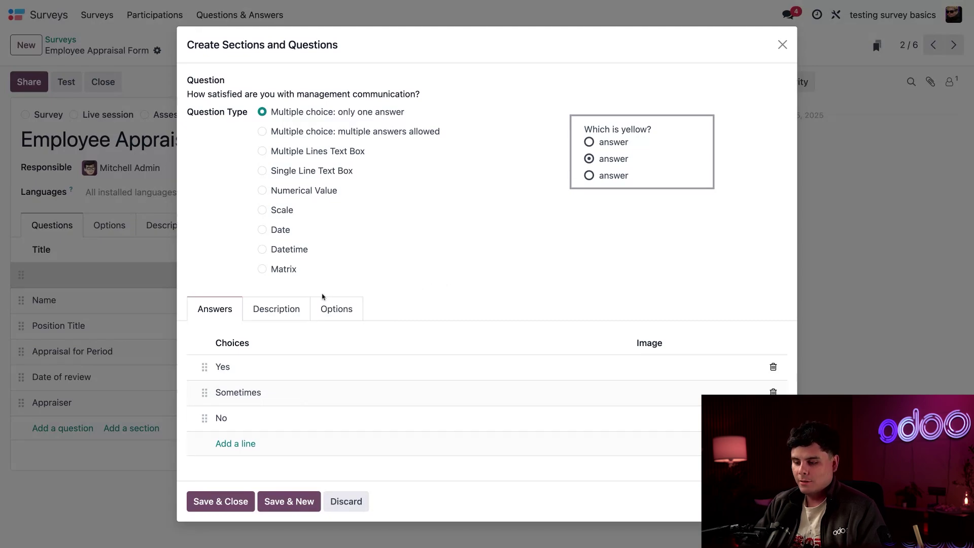
{"action": "left_click", "coordinate": [325, 309]}
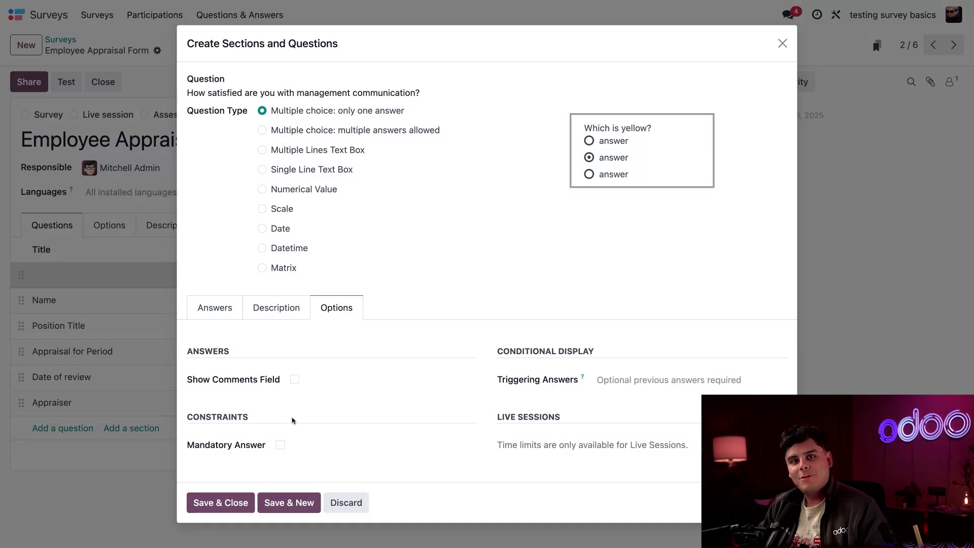
Make the answer mandatory with error message 'you MUST answer this question!'.
{"action": "left_click", "coordinate": [280, 445]}
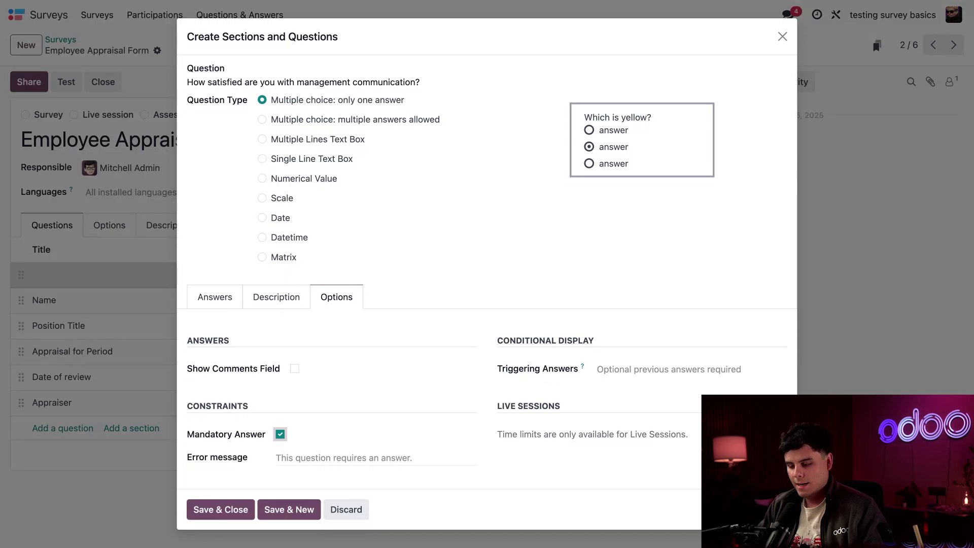
{"action": "left_click", "coordinate": [276, 457]}
{"action": "type", "text": "u MUST"}
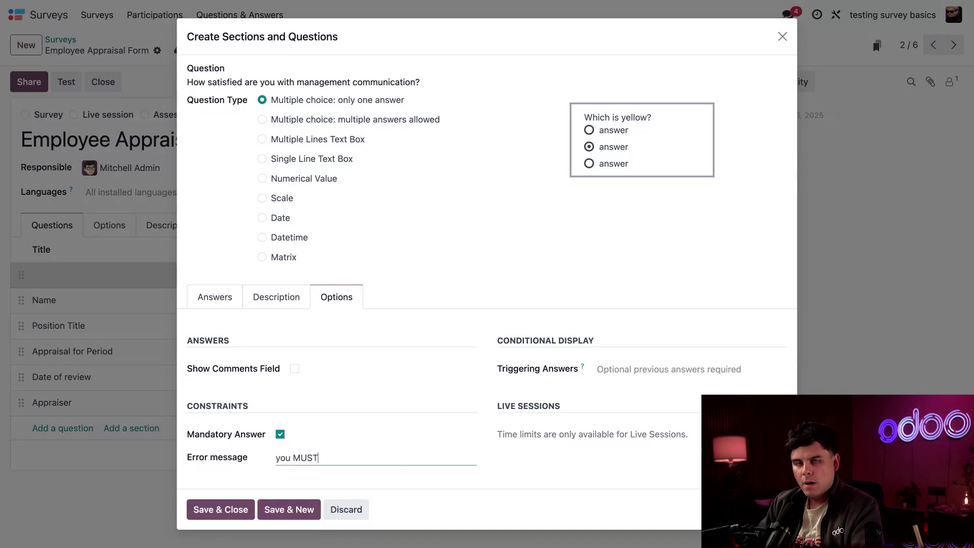
{"action": "type", "text": " answer"}
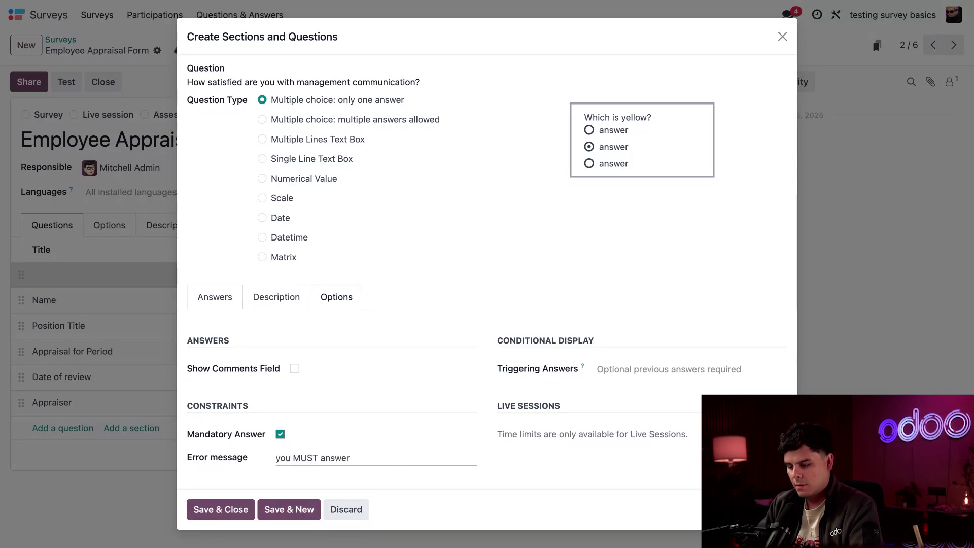
{"action": "type", "text": " this question"}
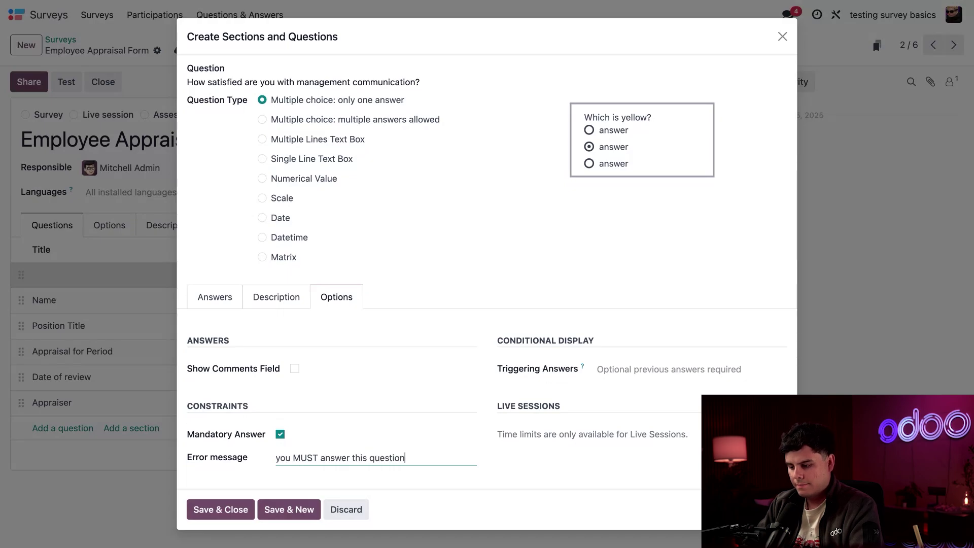
{"action": "type", "text": "!"}
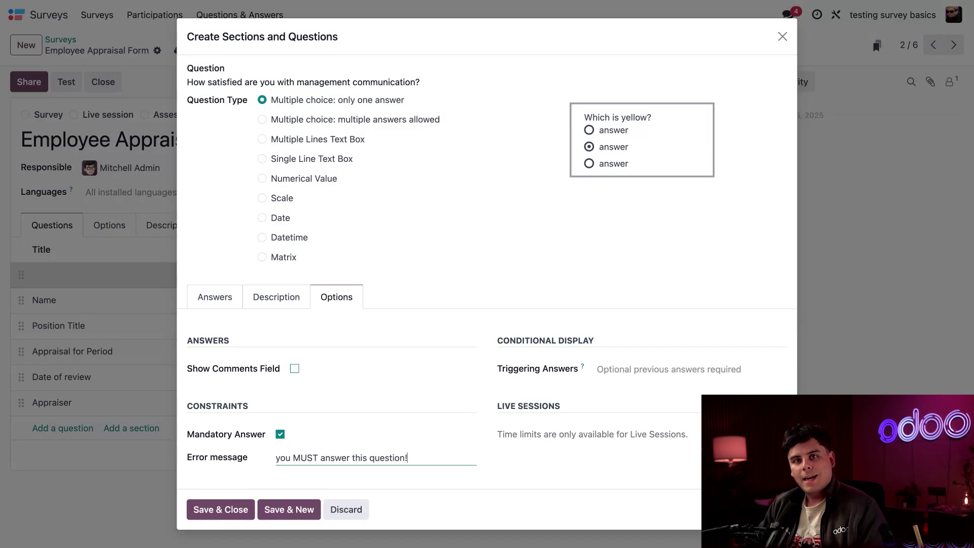
Enable the comments field and change the question type to Multiple Lines Text Box.
{"action": "left_click", "coordinate": [295, 368]}
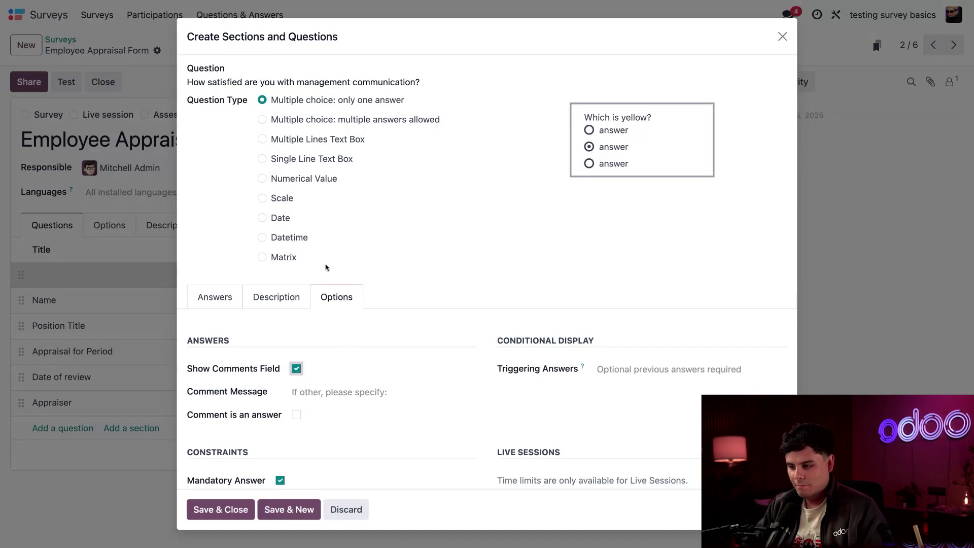
{"action": "left_click", "coordinate": [273, 259]}
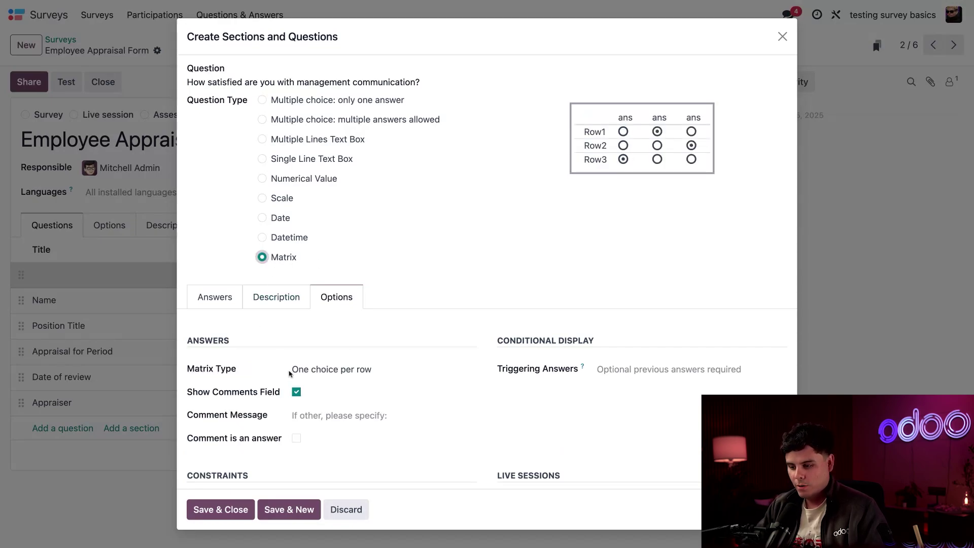
{"action": "scroll", "coordinate": [332, 373], "scroll_direction": "down", "scroll_amount": 1}
{"action": "scroll", "coordinate": [332, 374], "scroll_direction": "down", "scroll_amount": 1}
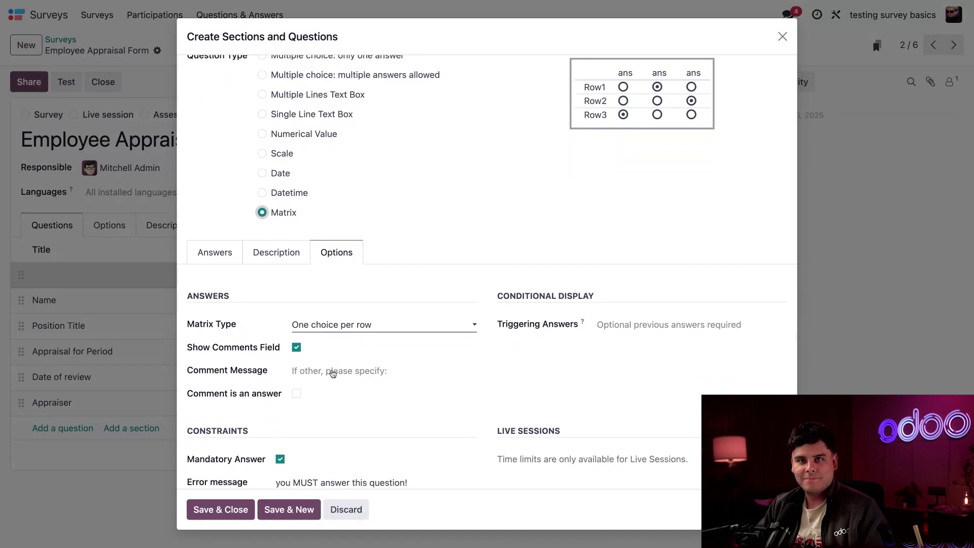
{"action": "left_click", "coordinate": [353, 330]}
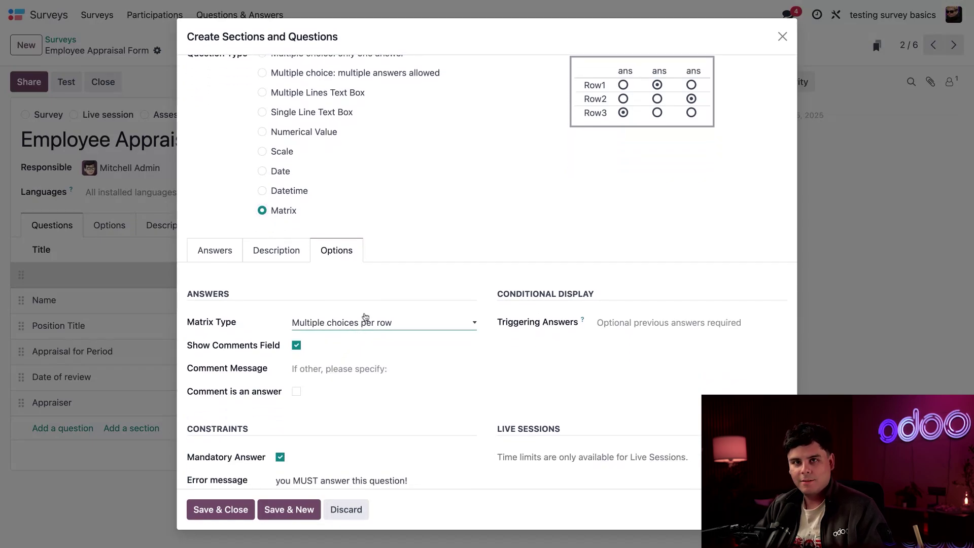
{"action": "left_click", "coordinate": [365, 316]}
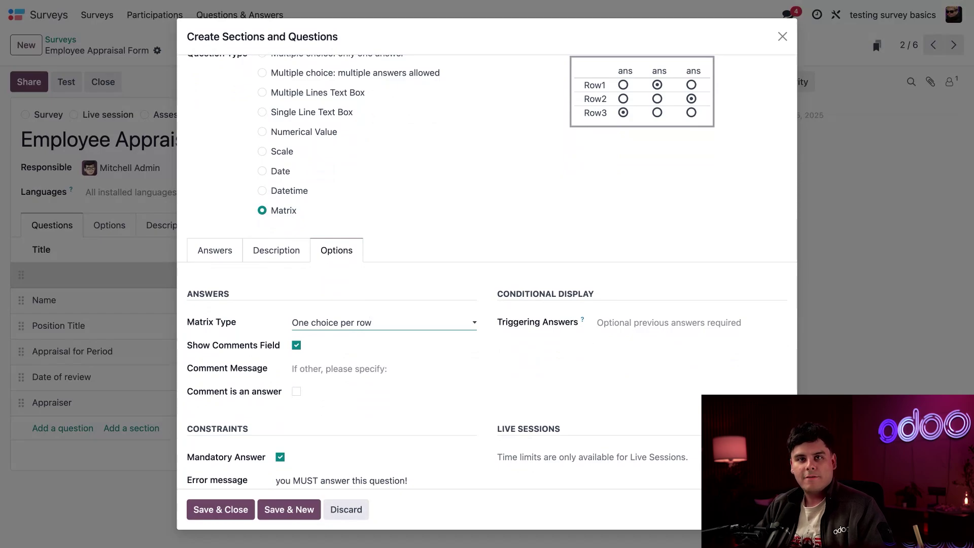
{"action": "left_click", "coordinate": [325, 93]}
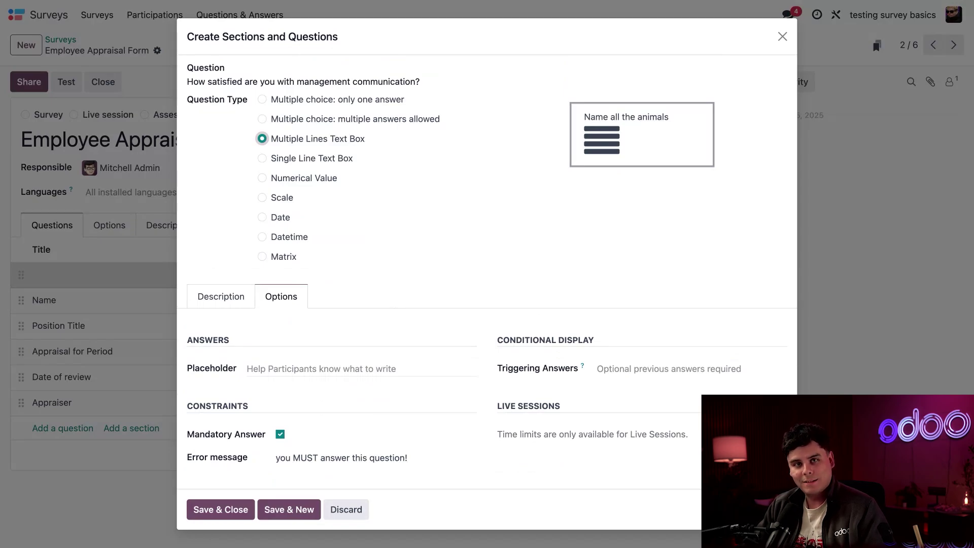
Turn on answer validation and set the question type to Datetime.
{"action": "left_click", "coordinate": [329, 163]}
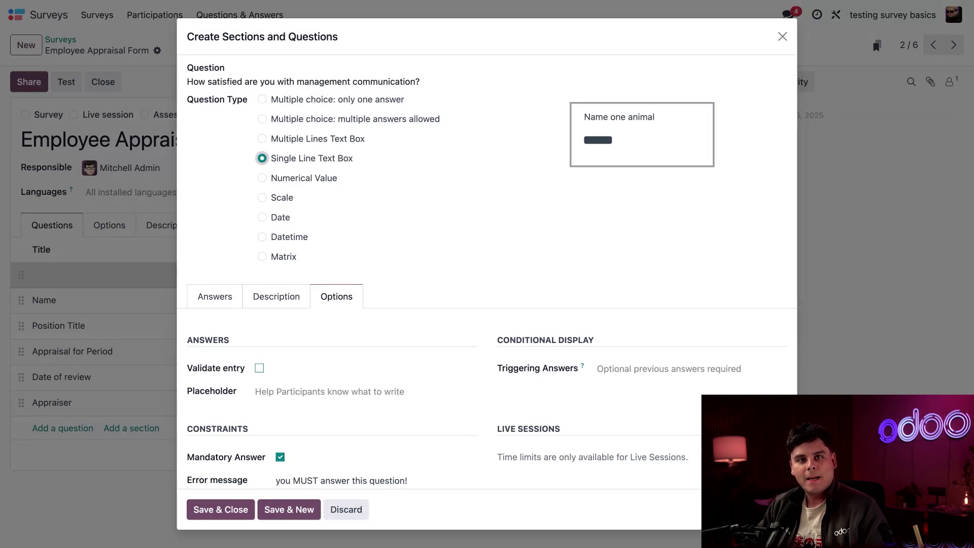
{"action": "left_click", "coordinate": [259, 367]}
{"action": "scroll", "coordinate": [310, 385], "scroll_direction": "down", "scroll_amount": 1}
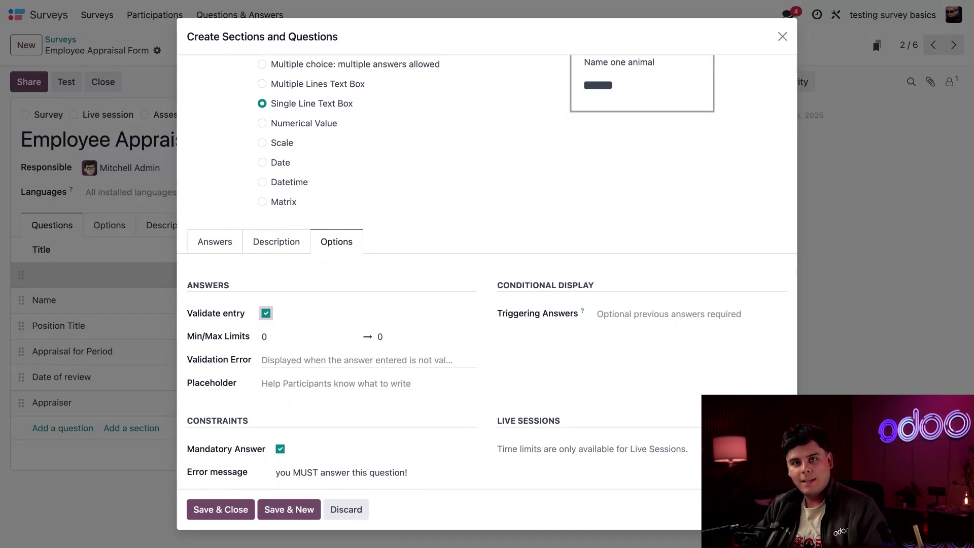
{"action": "left_click", "coordinate": [281, 127]}
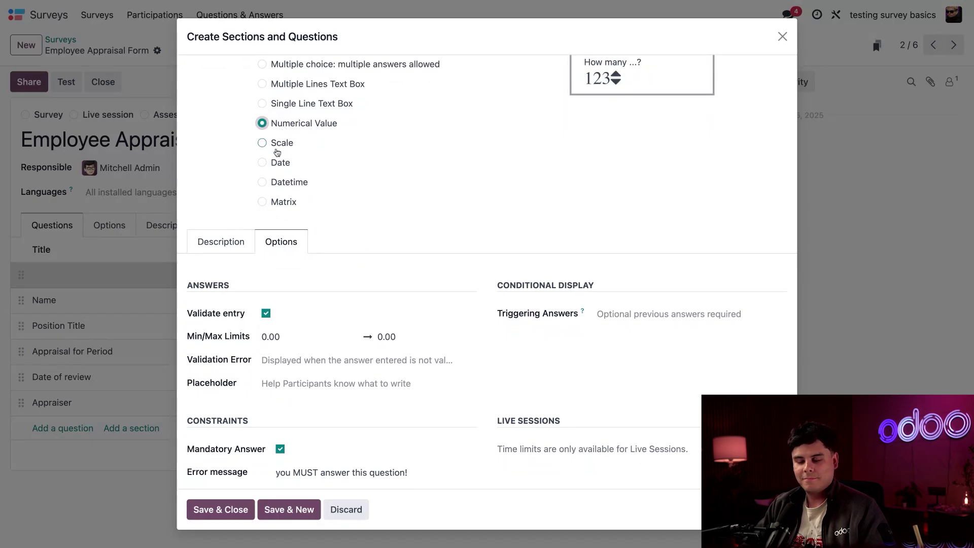
{"action": "left_click", "coordinate": [278, 162]}
{"action": "left_click", "coordinate": [280, 182]}
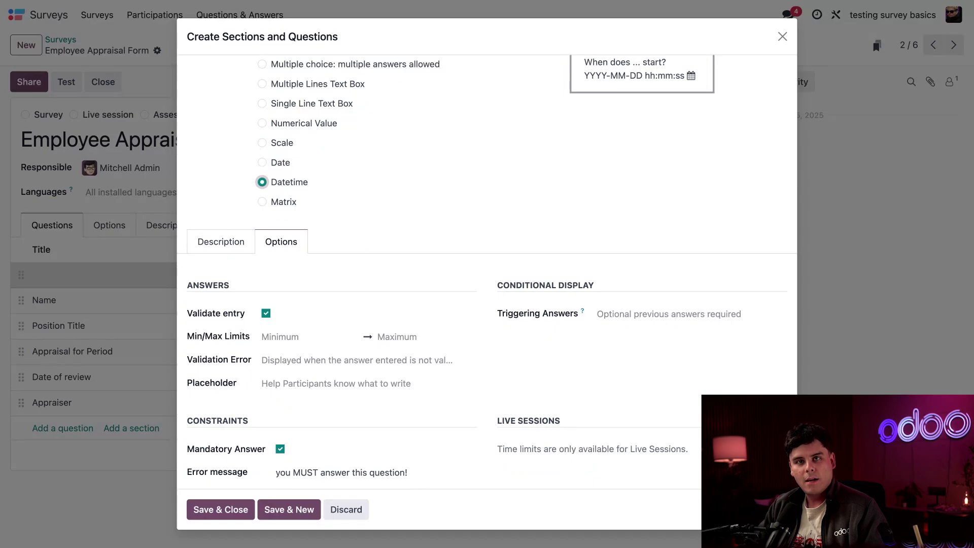
{"action": "scroll", "coordinate": [487, 203], "scroll_direction": "up", "scroll_amount": 2}
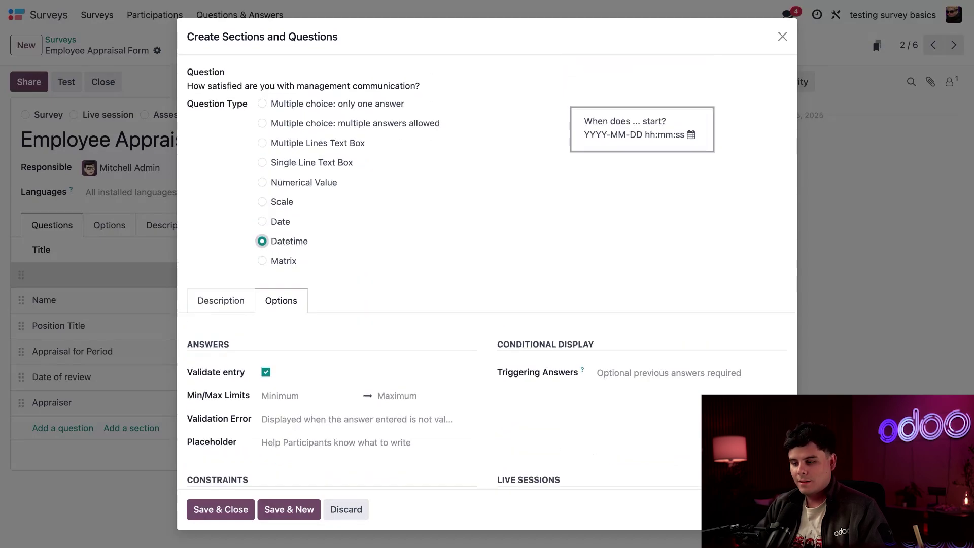
Make the question single-answer multiple choice with an 'If other specify.' comment counted as an answer, then save.
{"action": "left_click", "coordinate": [334, 107]}
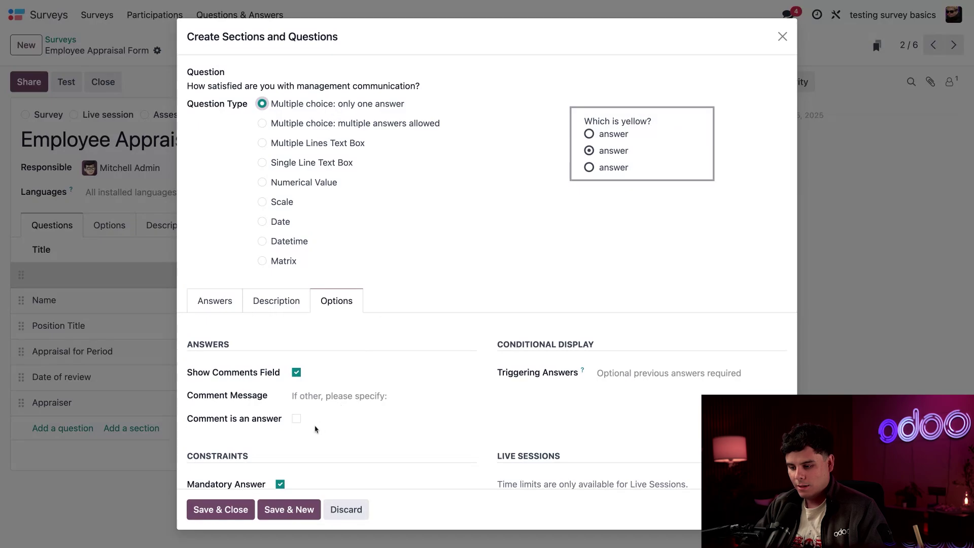
{"action": "scroll", "coordinate": [324, 396], "scroll_direction": "down", "scroll_amount": 1}
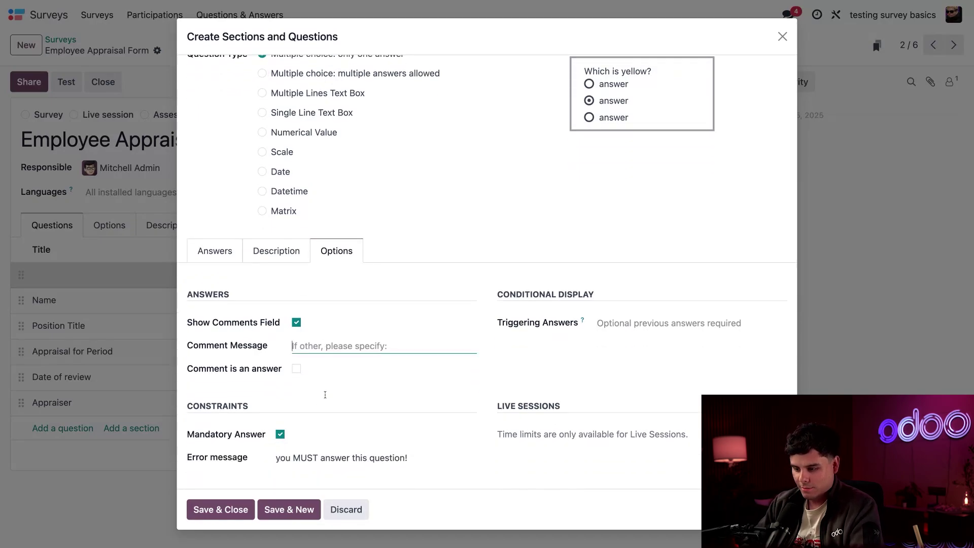
{"action": "type", "text": "If"}
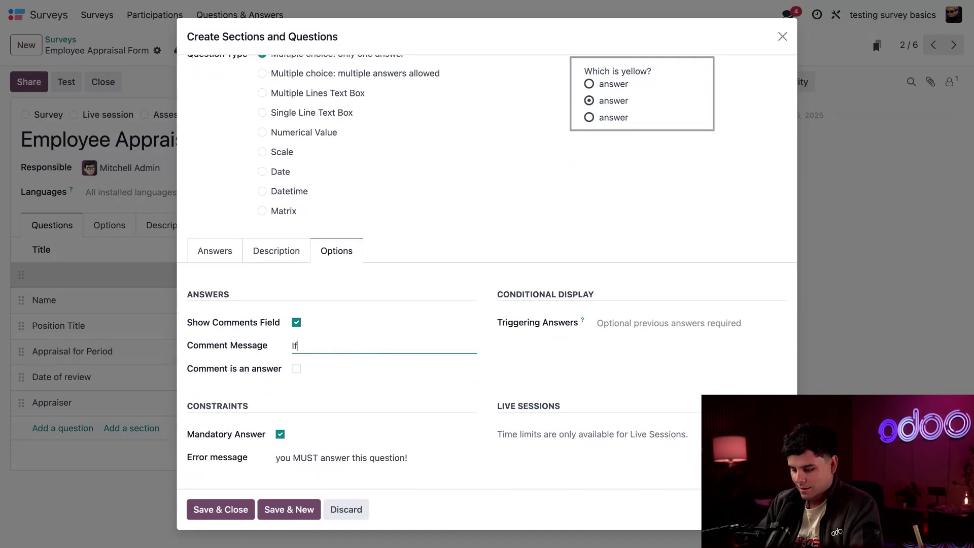
{"action": "type", "text": " other specify."}
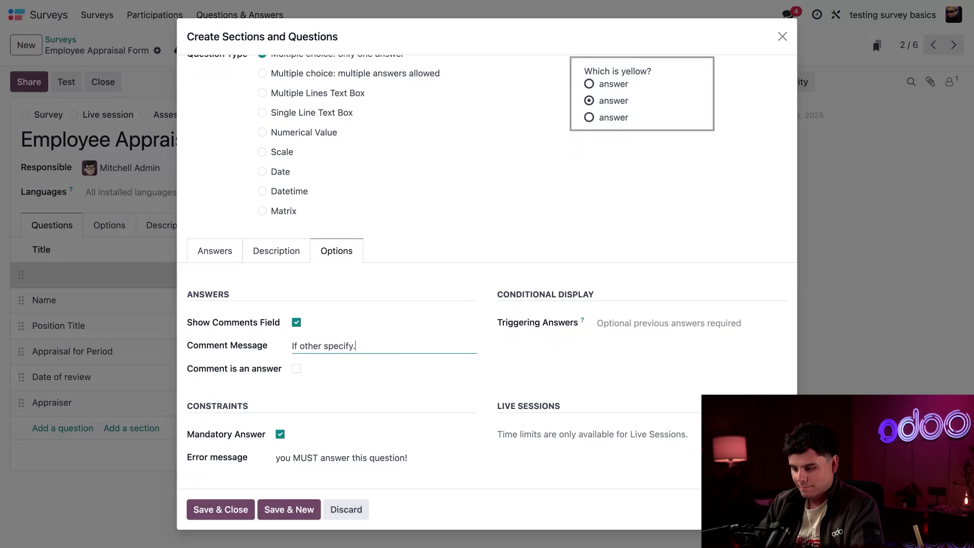
{"action": "left_click", "coordinate": [297, 368]}
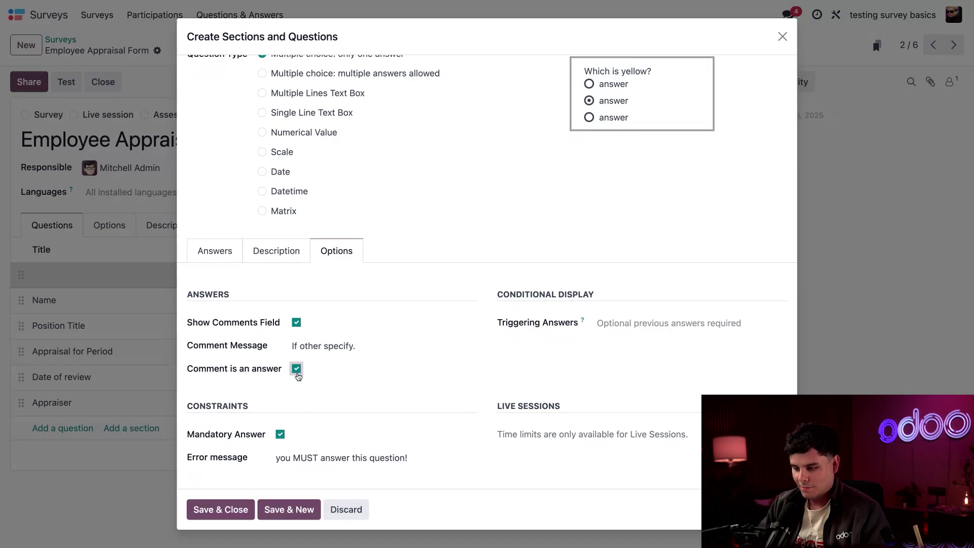
{"action": "left_click", "coordinate": [226, 511]}
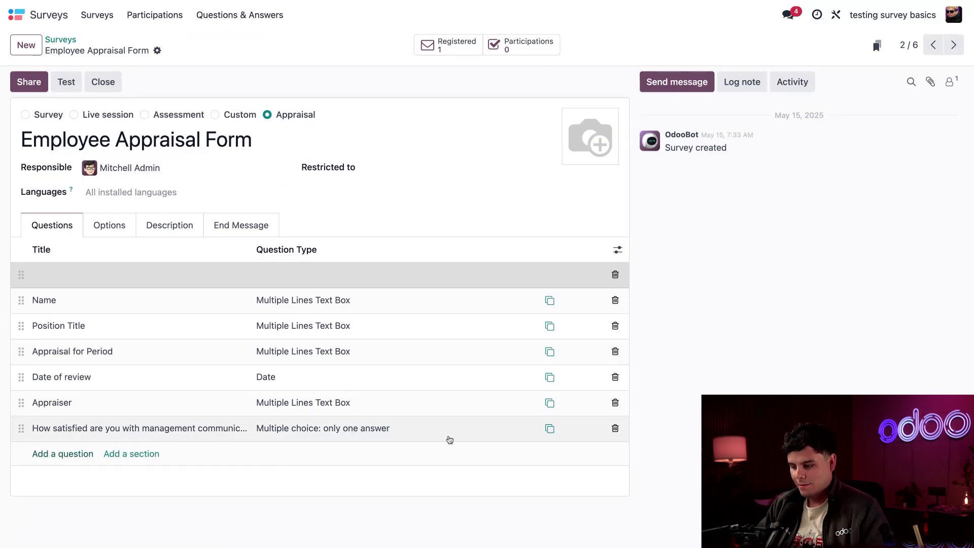
{"action": "left_click_drag", "start_coordinate": [20, 429], "coordinate": [23, 403]}
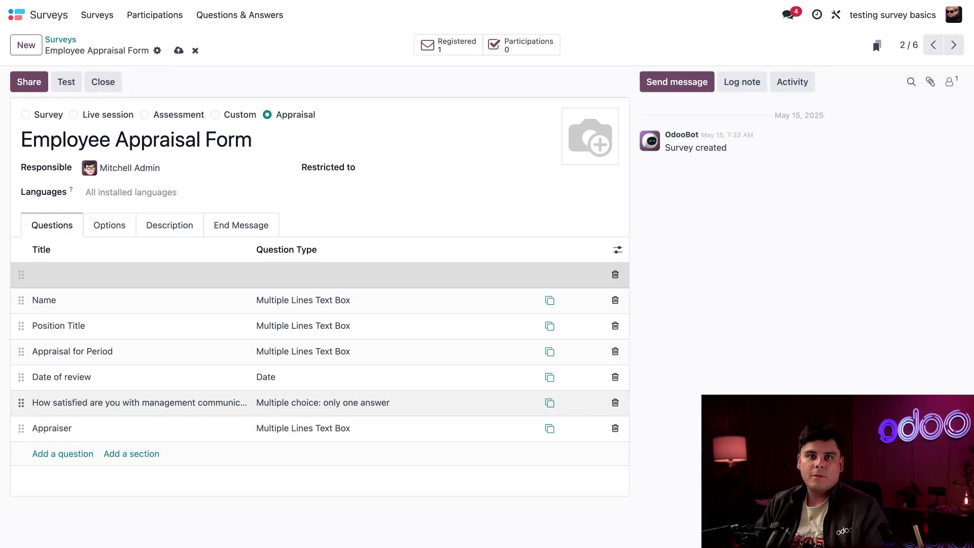
{"action": "left_click_drag", "start_coordinate": [20, 402], "coordinate": [23, 426]}
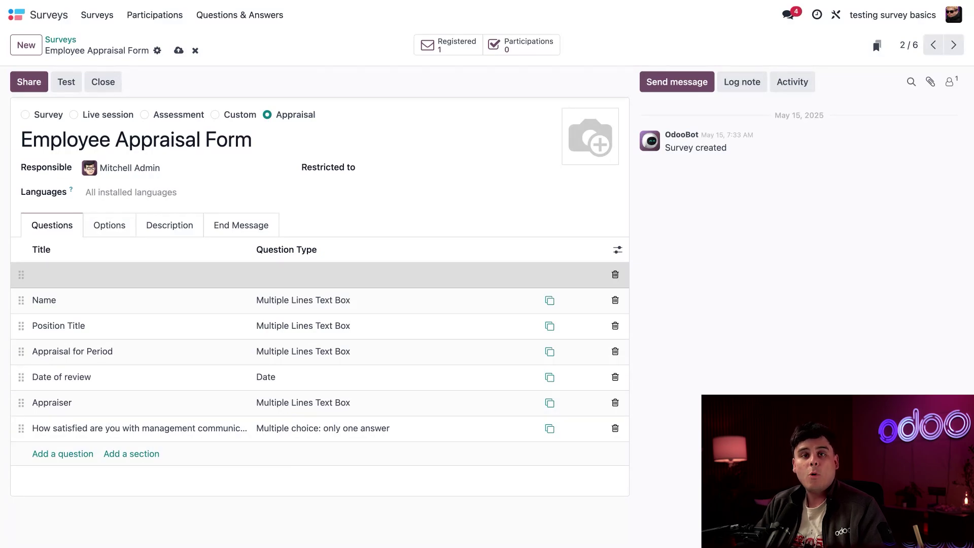
Add a 'Manager Assessment' section and move it above the 'How satisfied…' question.
{"action": "left_click", "coordinate": [125, 454]}
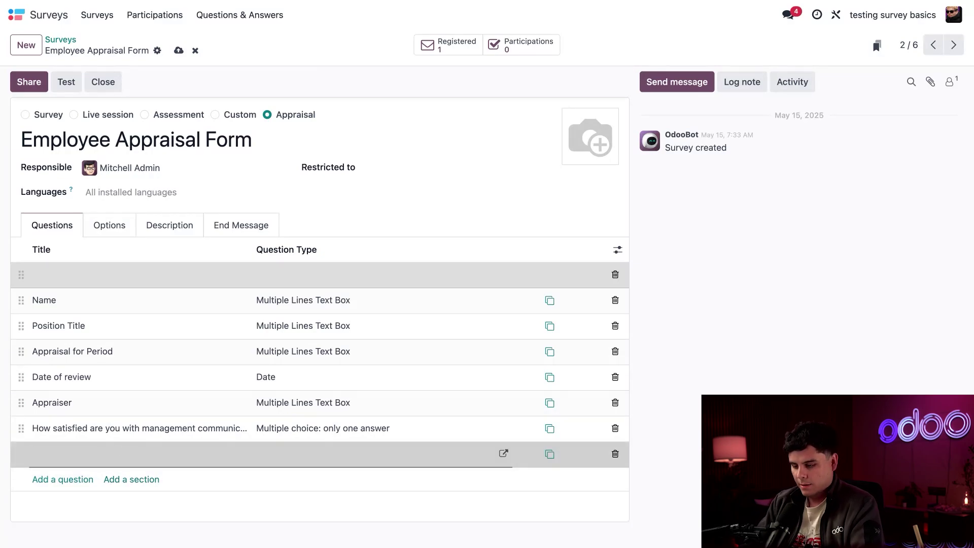
{"action": "type", "text": "Manage"}
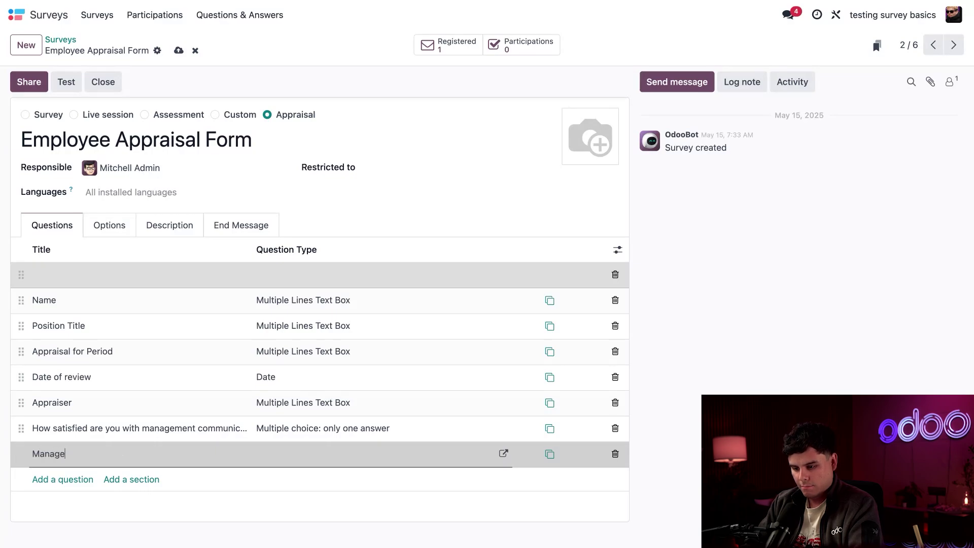
{"action": "type", "text": "r Assessment"}
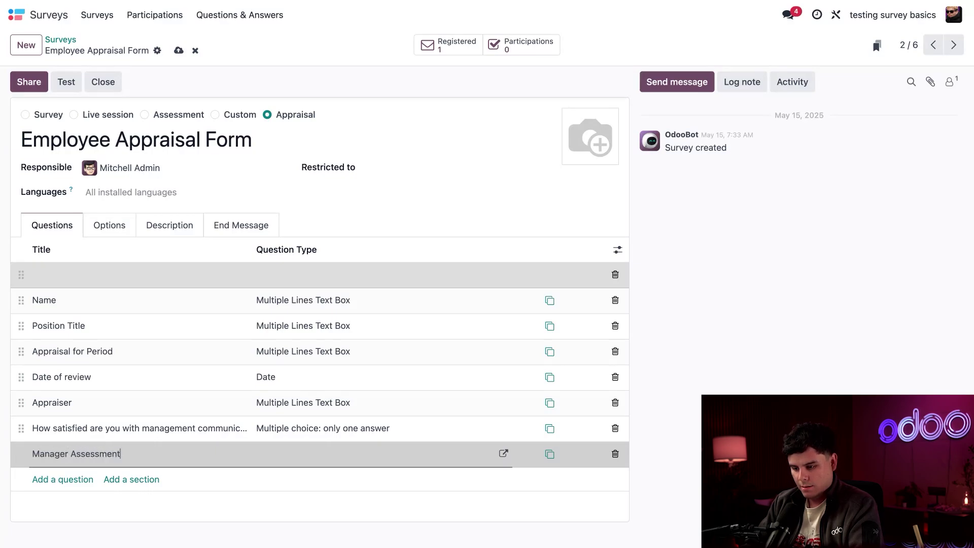
{"action": "left_click", "coordinate": [278, 527]}
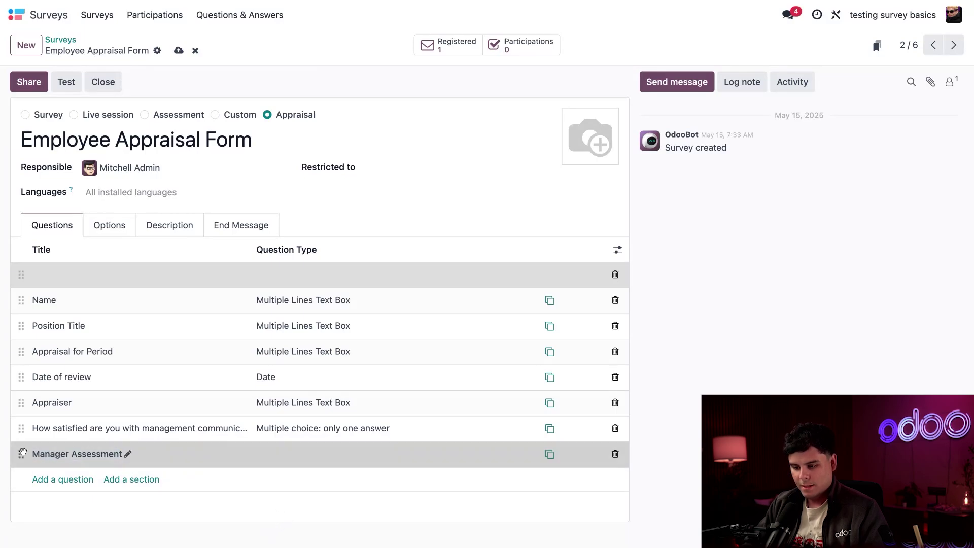
{"action": "left_click_drag", "start_coordinate": [32, 453], "coordinate": [32, 429]}
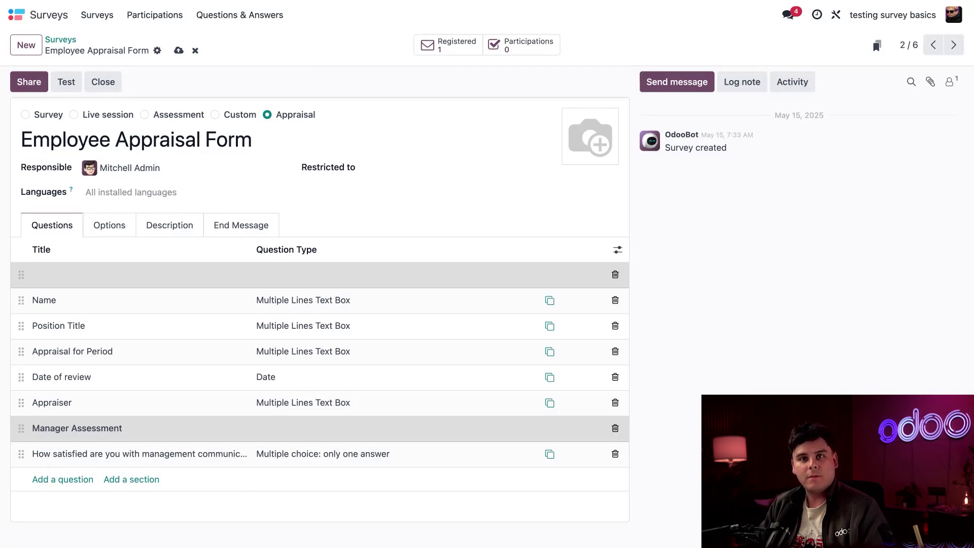
Set the survey's Question Selection option to 'Randomized per Section'.
{"action": "left_click", "coordinate": [112, 226]}
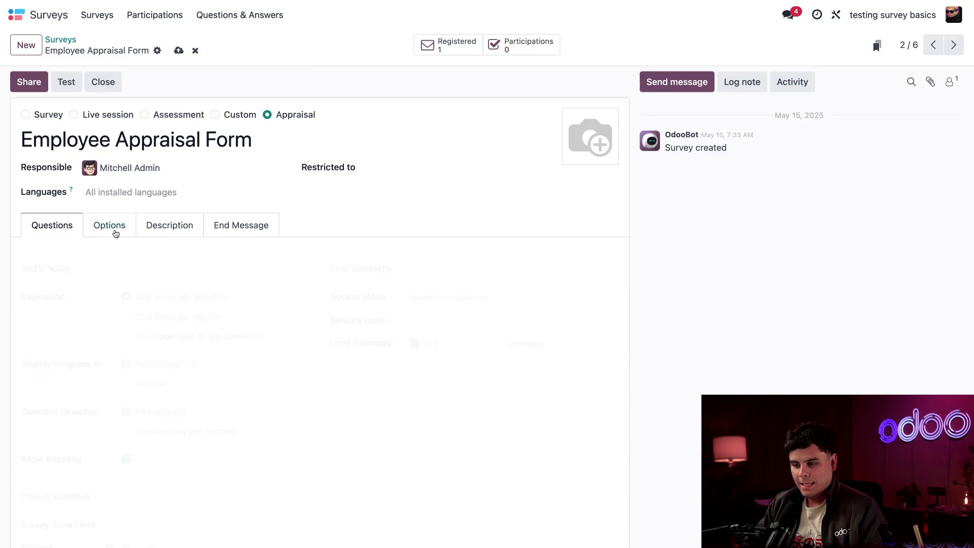
{"action": "scroll", "coordinate": [207, 298], "scroll_direction": "down", "scroll_amount": 1}
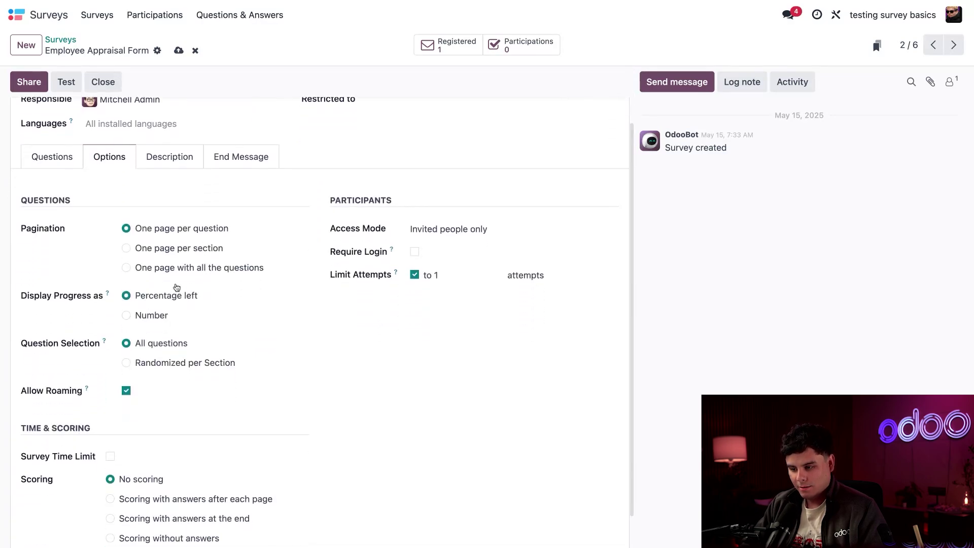
{"action": "left_click", "coordinate": [171, 364]}
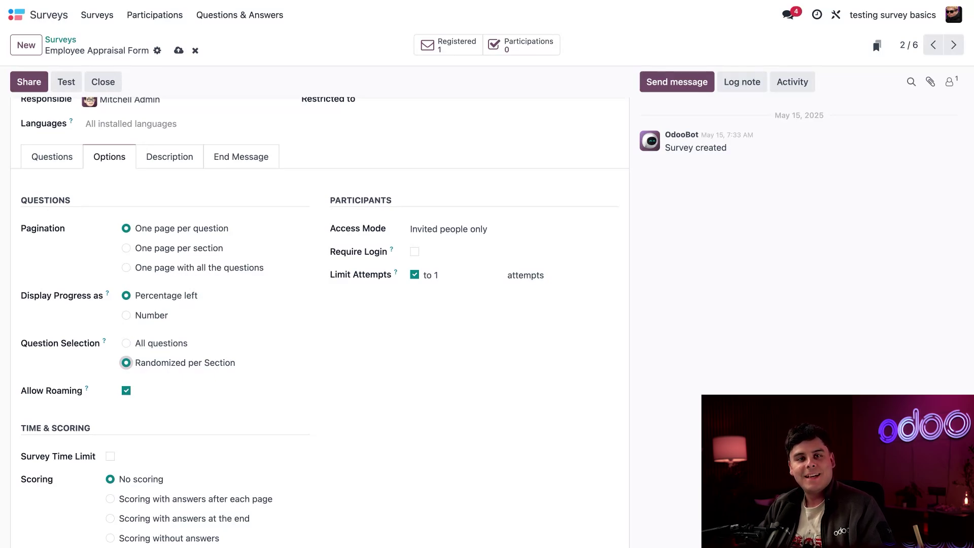
{"action": "left_click", "coordinate": [52, 153]}
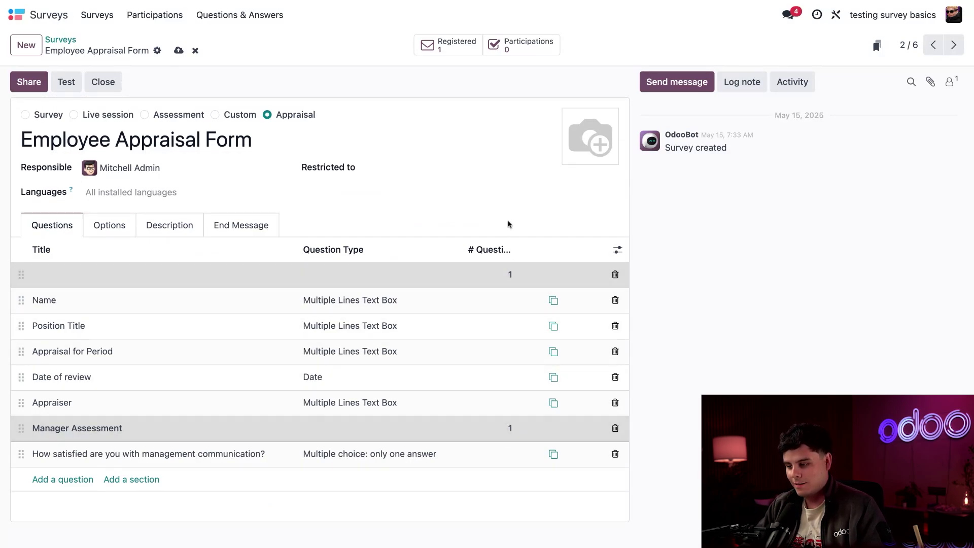
Set the first section's # Questions to 3 and title it 'General'.
{"action": "mouse_move", "coordinate": [513, 246]}
{"action": "left_mouse_down"}
{"action": "mouse_move", "coordinate": [536, 239]}
{"action": "mouse_move", "coordinate": [507, 250]}
{"action": "left_mouse_up"}
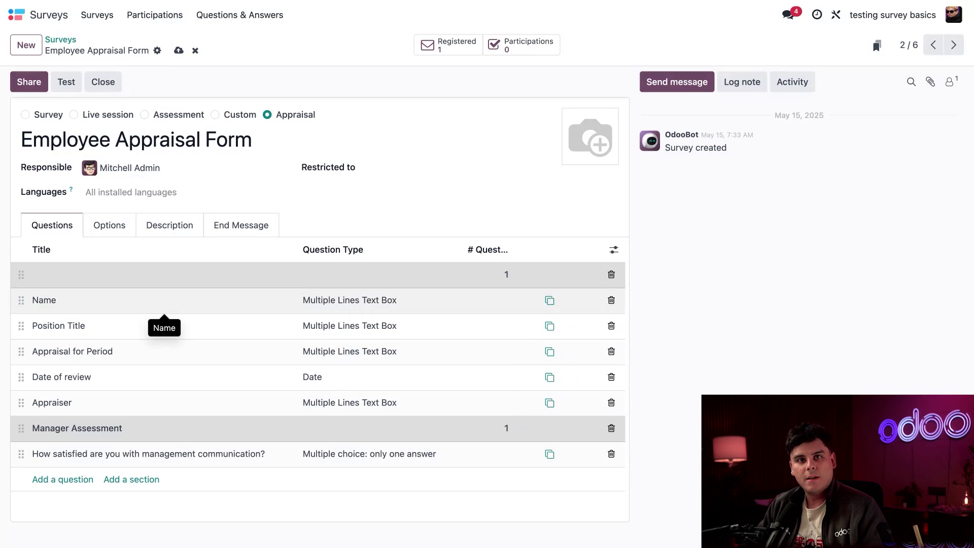
{"action": "left_click", "coordinate": [326, 283]}
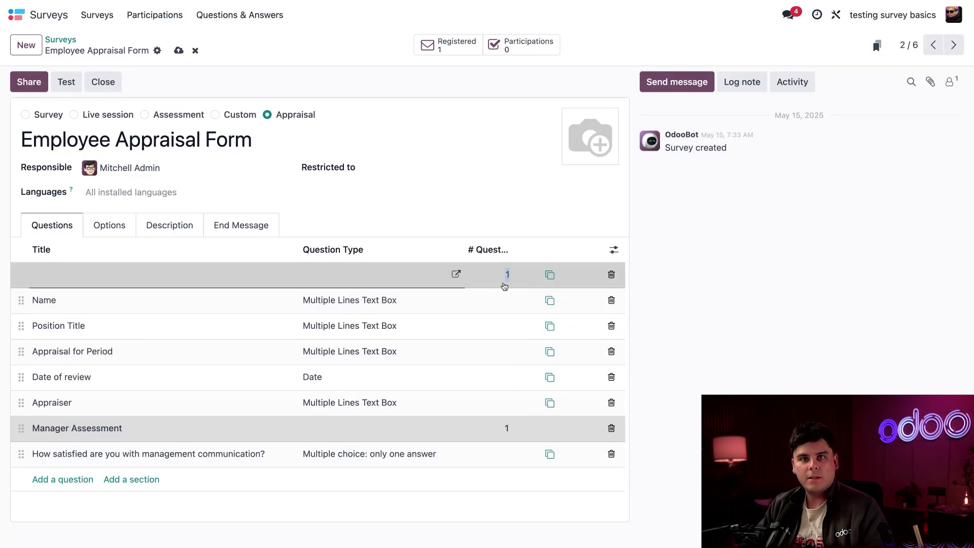
{"action": "left_click", "coordinate": [489, 216]}
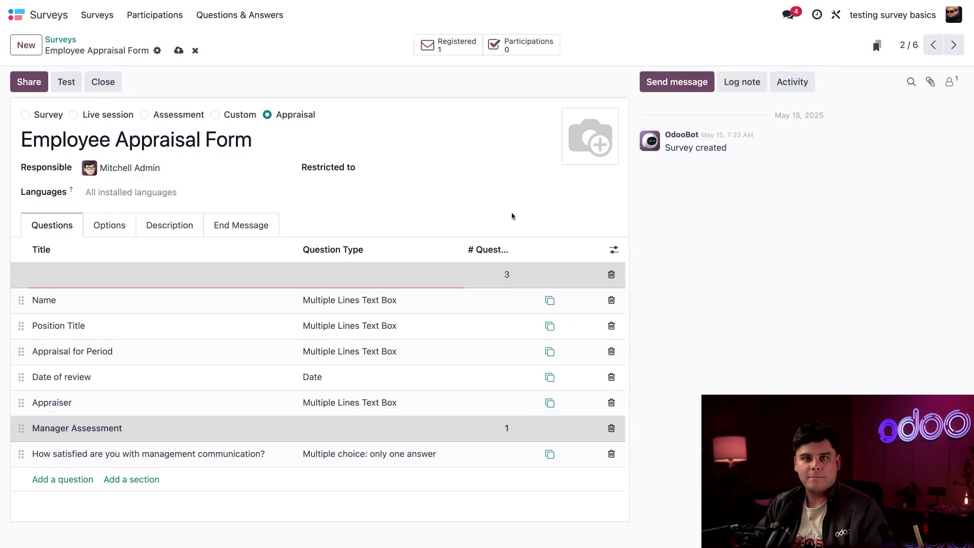
{"action": "left_click", "coordinate": [353, 270]}
{"action": "type", "text": "General"}
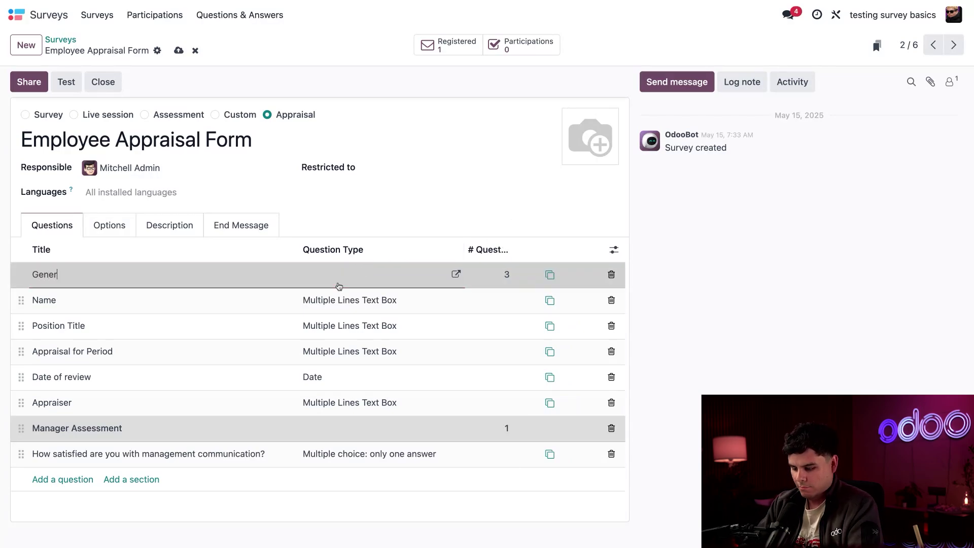
{"action": "left_click", "coordinate": [465, 214]}
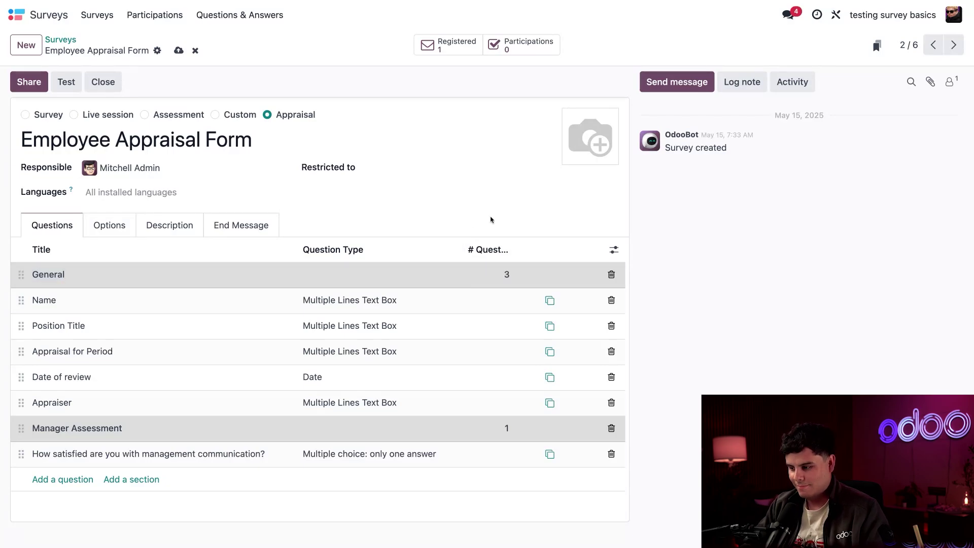